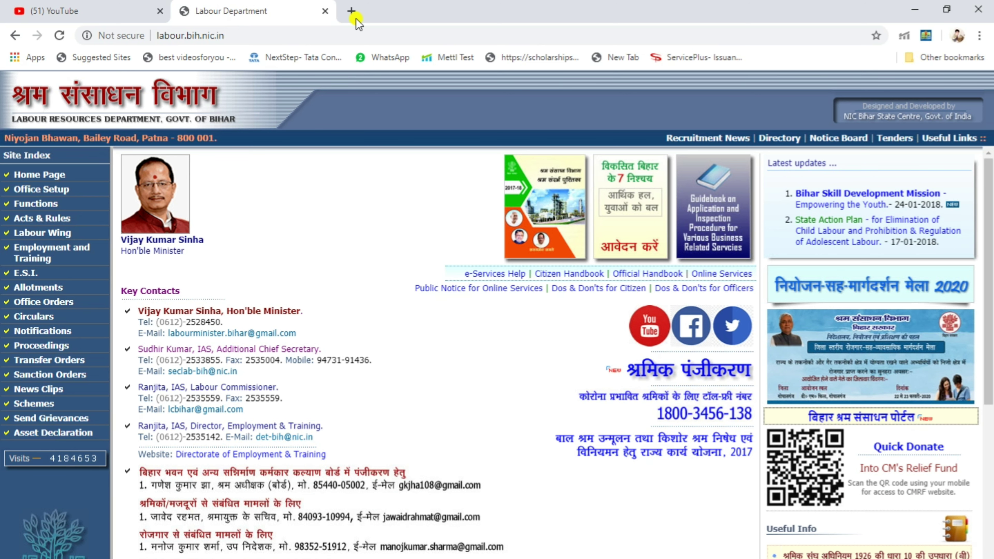
Search Google for 'labour department bihar' in a new tab and open the Labour Department website.
{"action": "left_click", "coordinate": [351, 11]}
{"action": "left_click", "coordinate": [344, 34]}
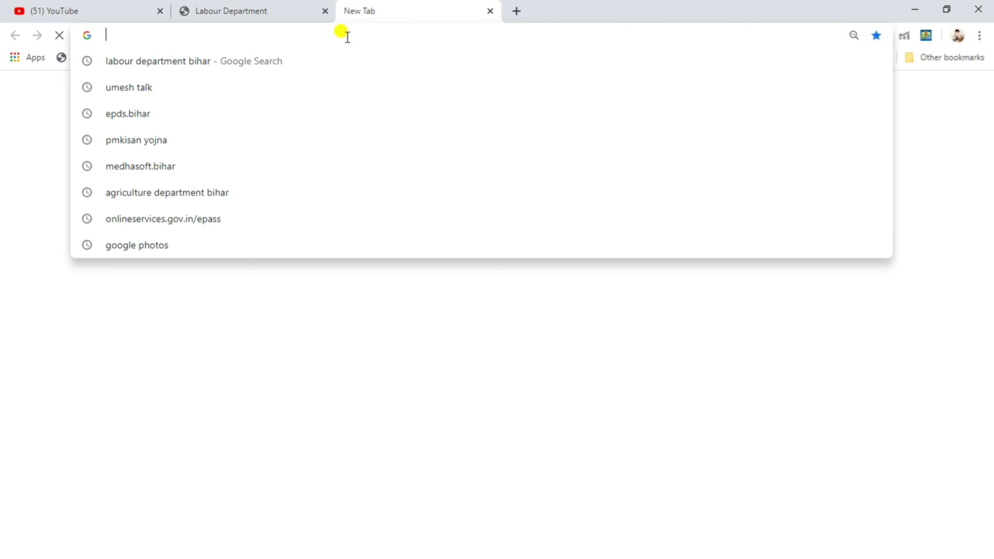
{"action": "type", "text": "labour department bihar"}
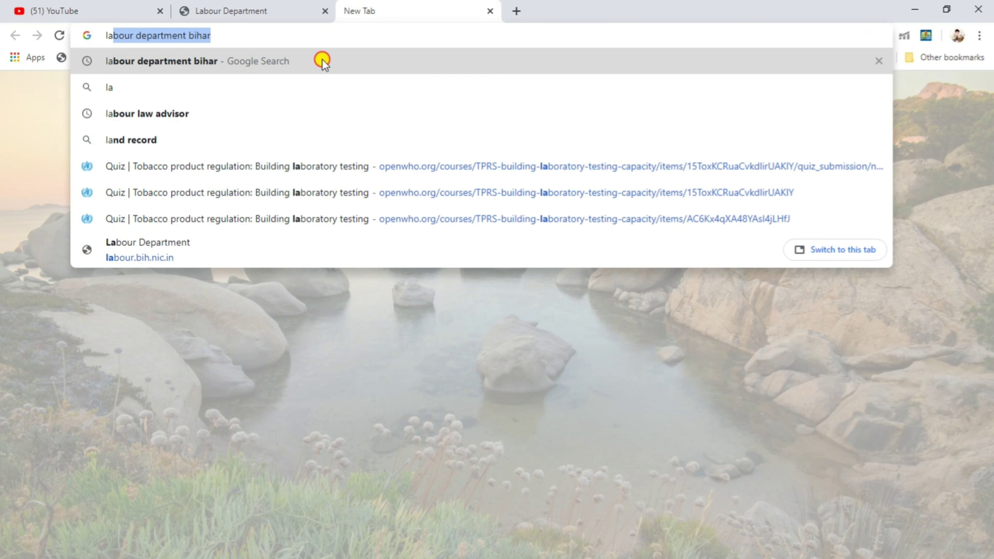
{"action": "left_click", "coordinate": [321, 61]}
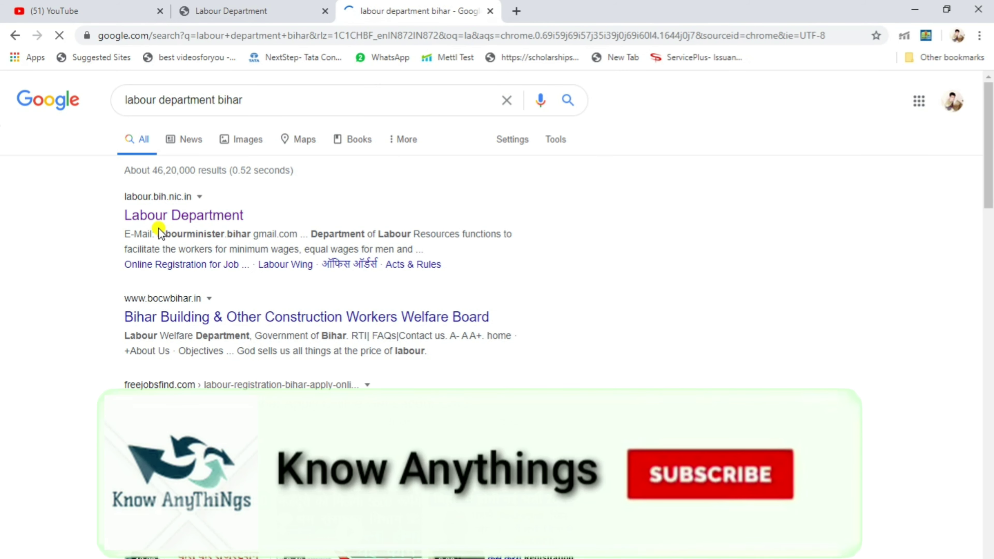
{"action": "left_click", "coordinate": [169, 219]}
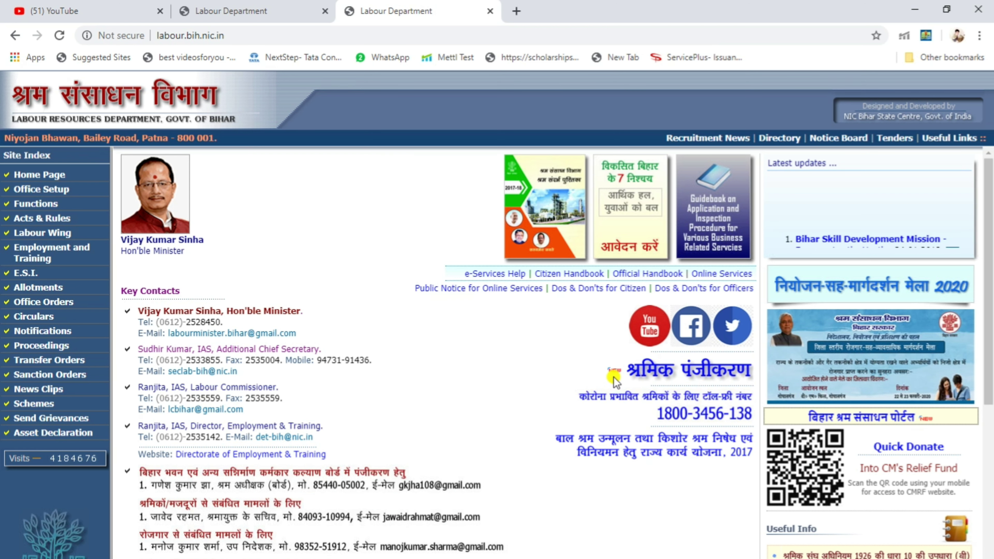
{"action": "left_click", "coordinate": [673, 376]}
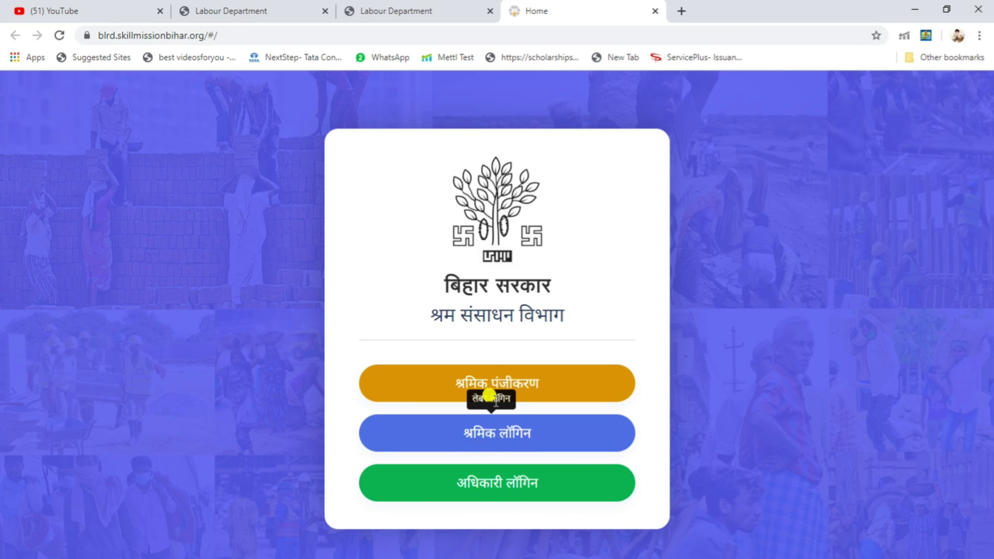
Start a new worker registration with the yellow 'श्रमिक पंजीकरण' button.
{"action": "left_click", "coordinate": [492, 388]}
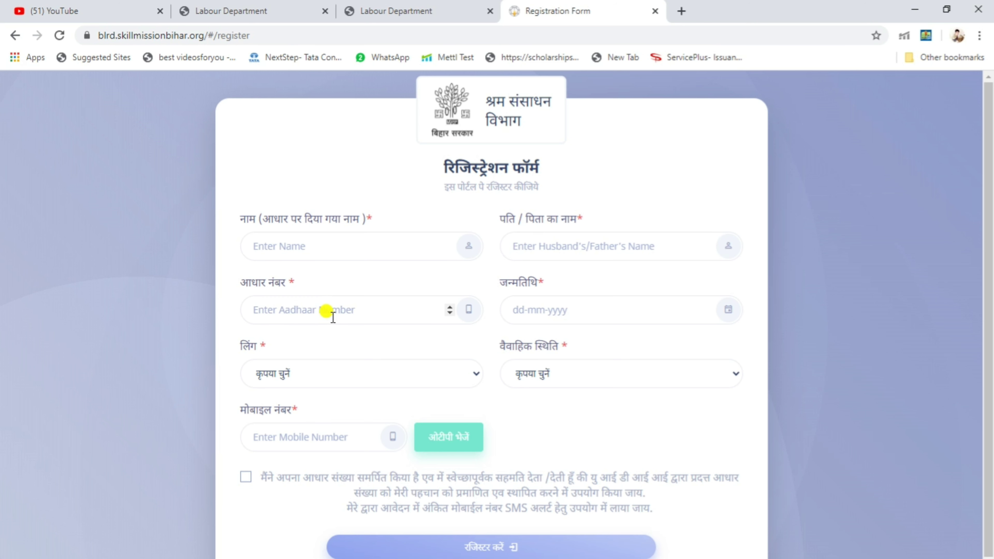
Pick 01-02-1999 as the date of birth in the calendar: year 1999, February, day 1.
{"action": "left_click", "coordinate": [649, 310]}
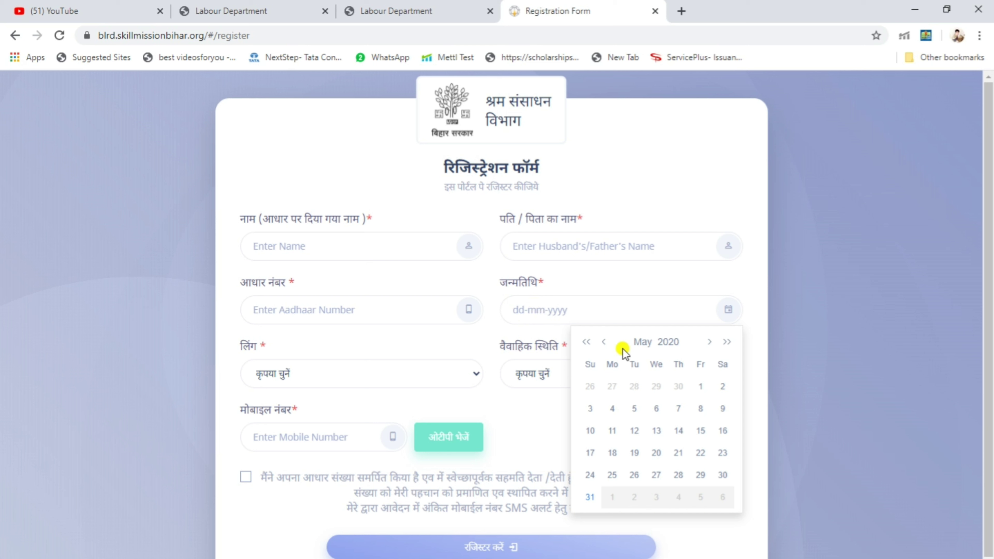
{"action": "left_click", "coordinate": [671, 345]}
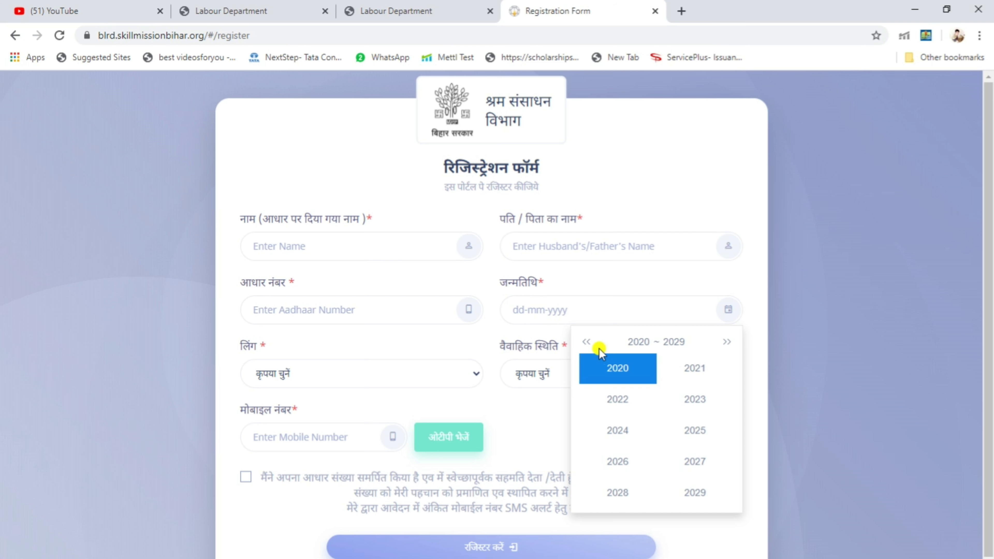
{"action": "left_click", "coordinate": [585, 342]}
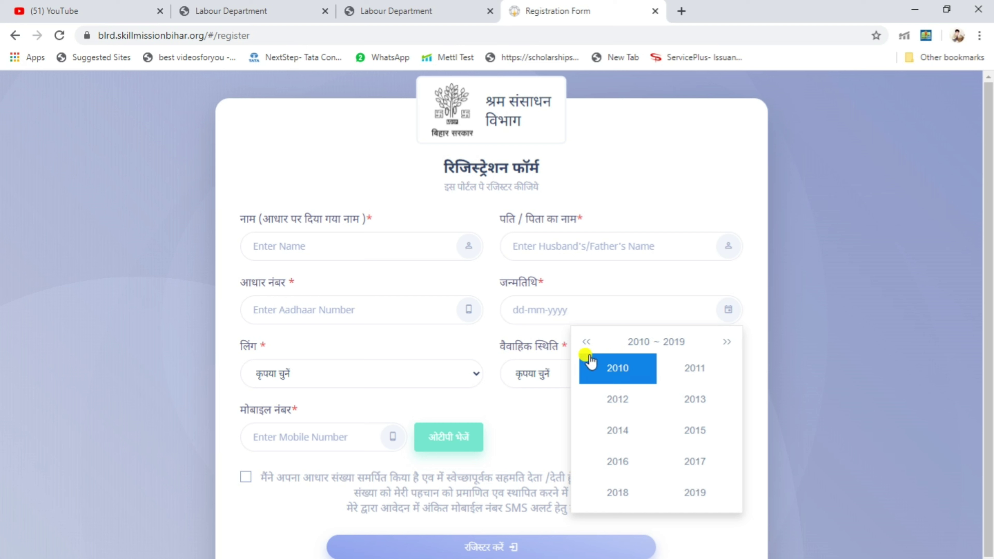
{"action": "left_click", "coordinate": [585, 342]}
{"action": "left_click", "coordinate": [586, 342]}
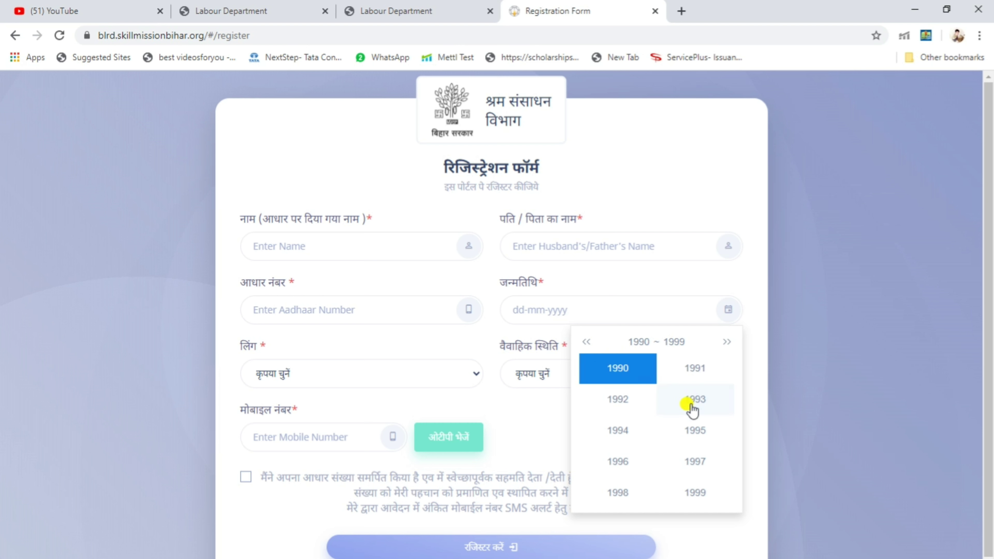
{"action": "left_click", "coordinate": [698, 494]}
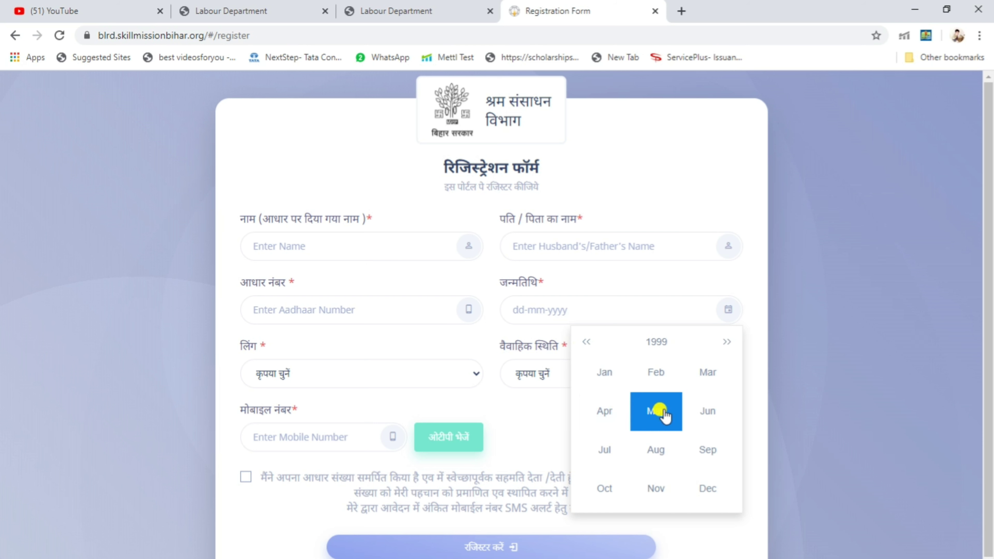
{"action": "left_click", "coordinate": [655, 376]}
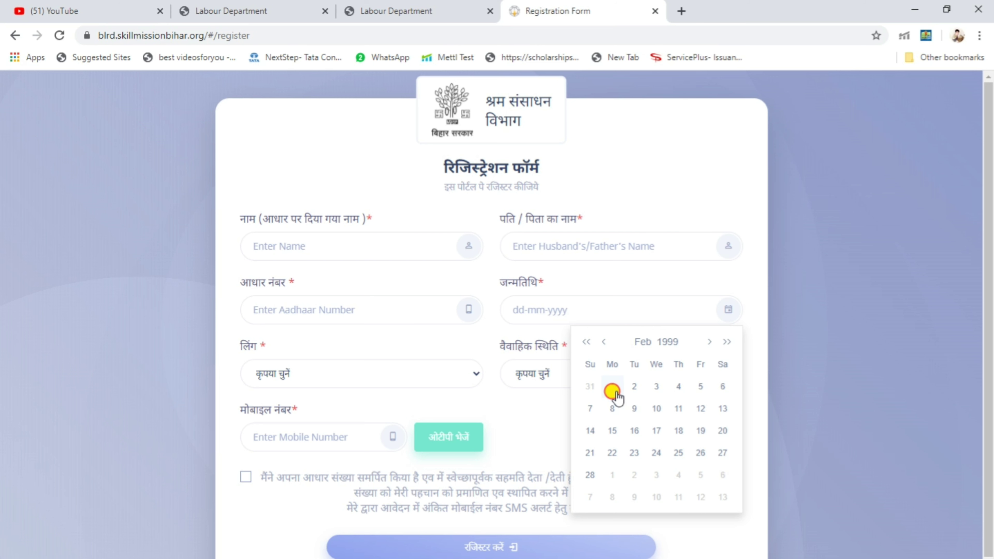
{"action": "left_click", "coordinate": [613, 389]}
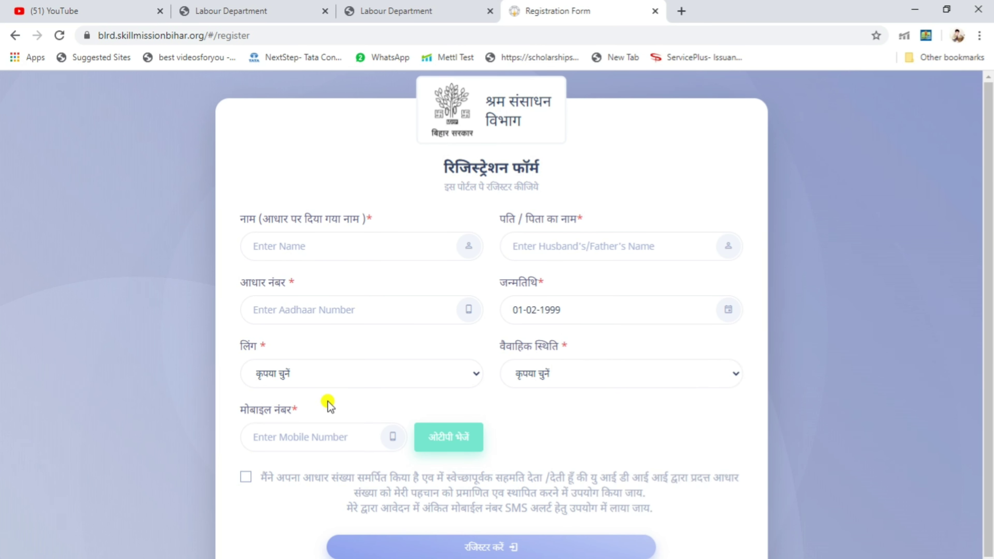
Set the marital status to अविवाहित on the registration form.
{"action": "left_click", "coordinate": [270, 376]}
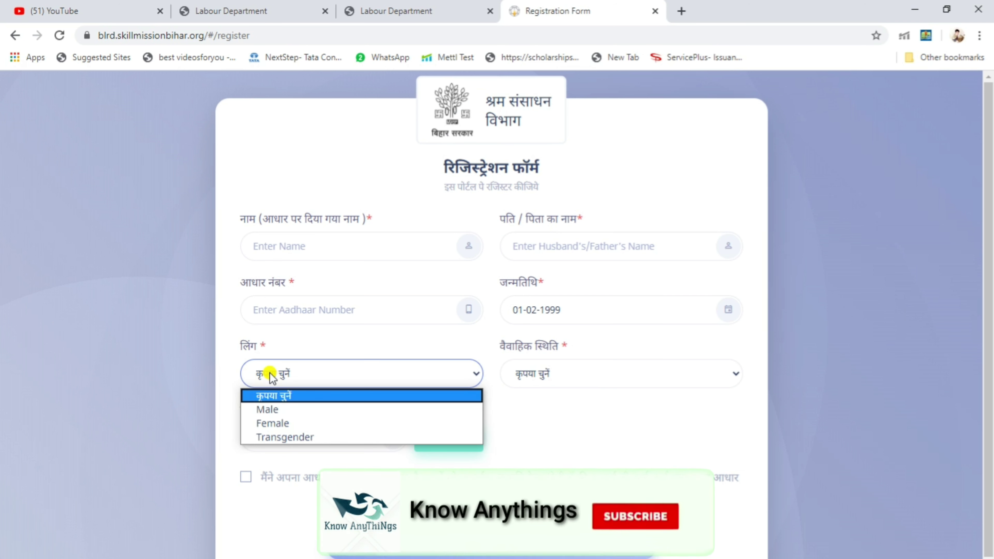
{"action": "left_click", "coordinate": [552, 399]}
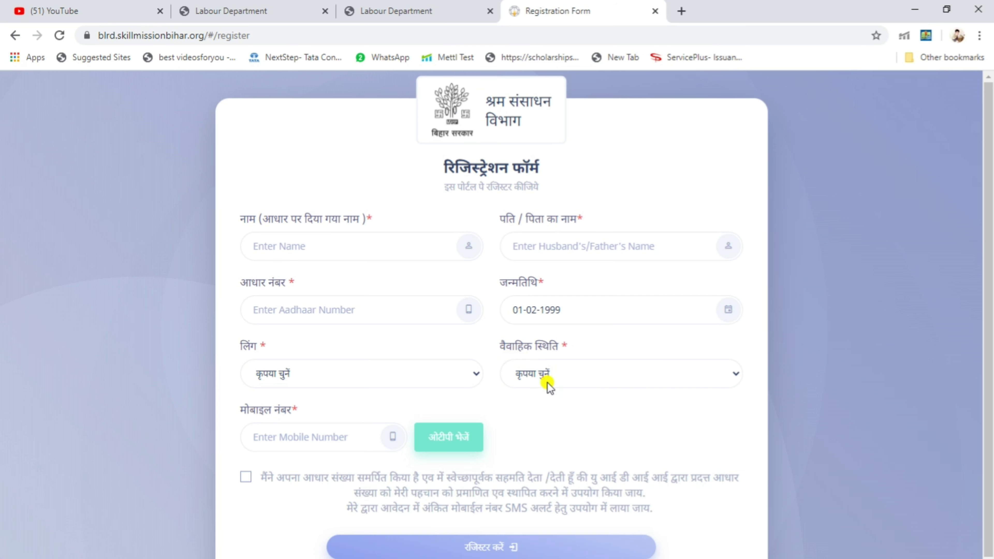
{"action": "left_click", "coordinate": [538, 373]}
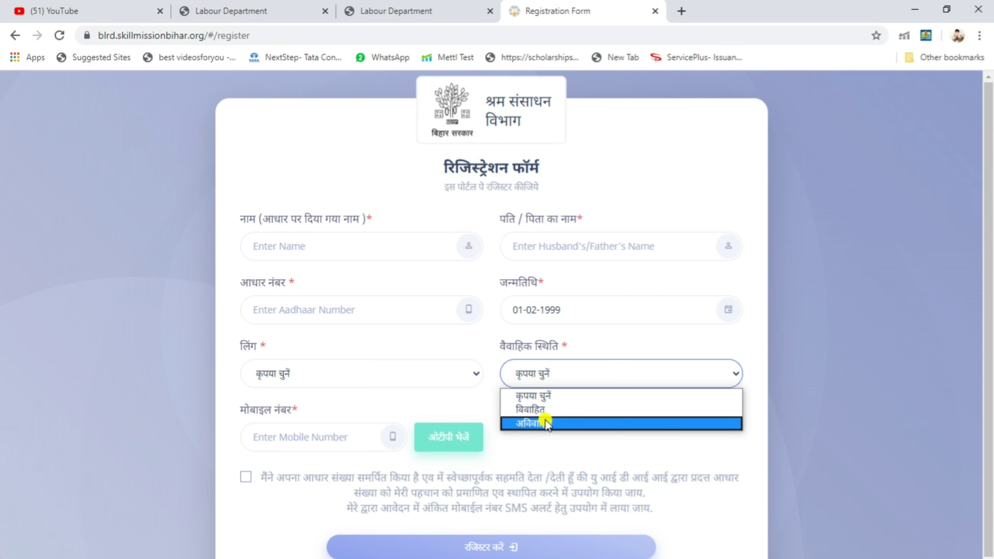
{"action": "left_click", "coordinate": [541, 423]}
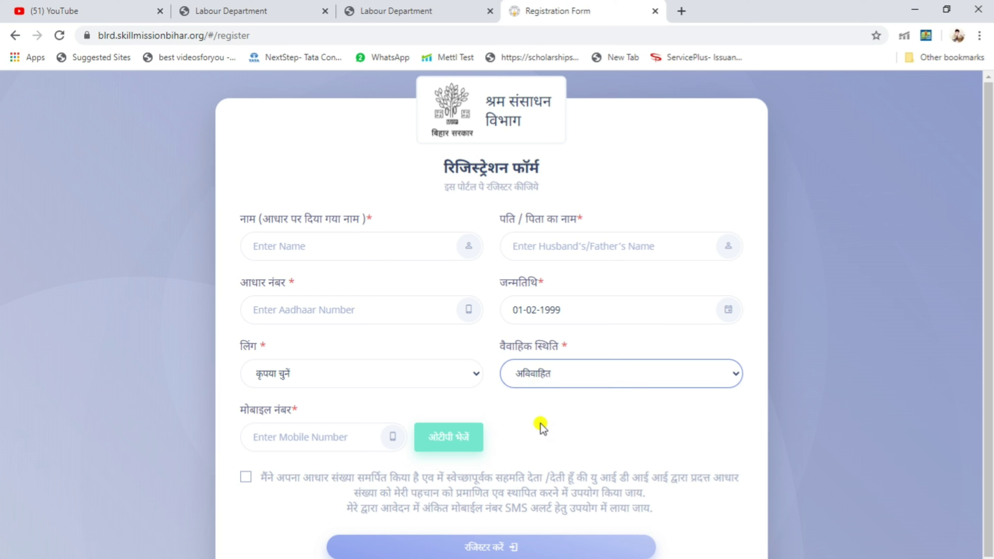
Enter the mobile number and request an OTP to verify it.
{"action": "left_click", "coordinate": [316, 439]}
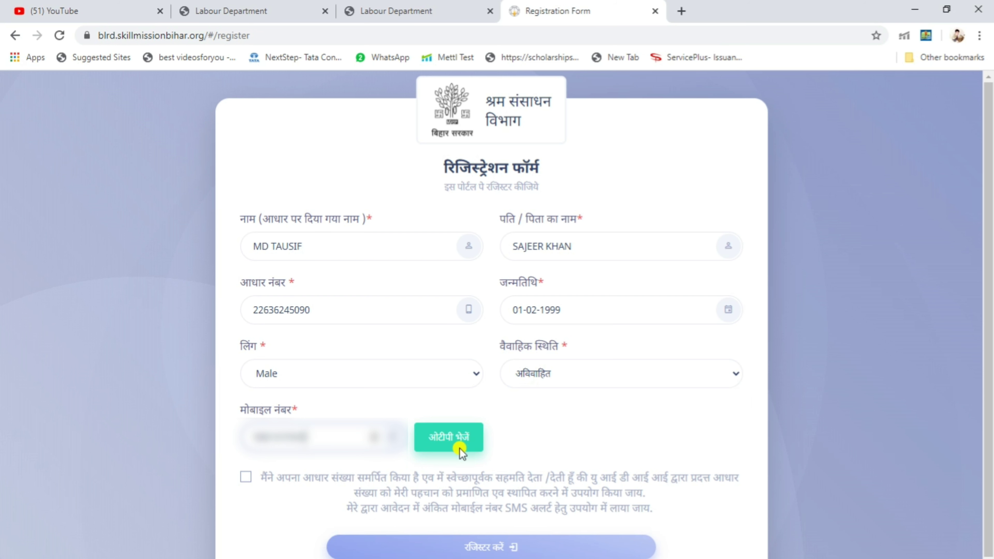
{"action": "left_click", "coordinate": [460, 445]}
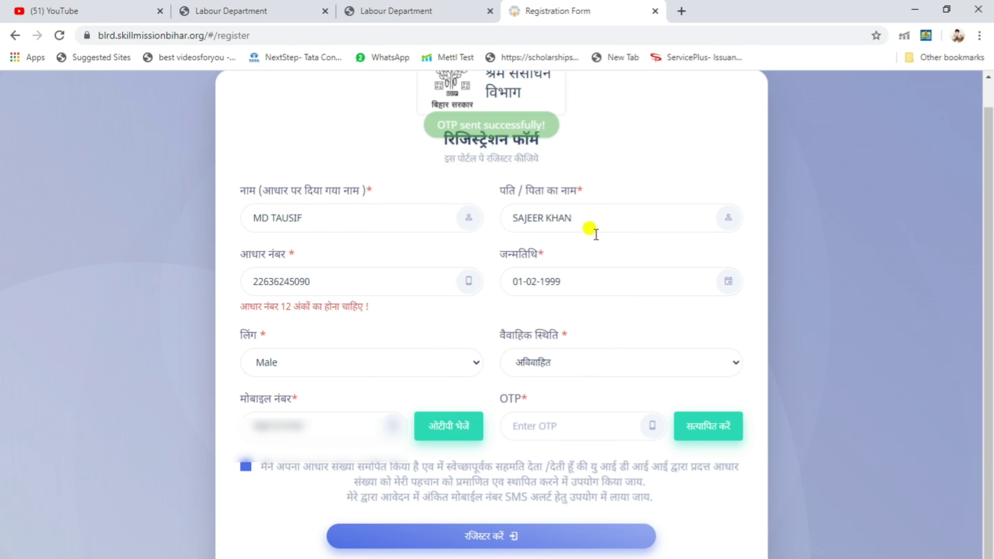
{"action": "left_click", "coordinate": [557, 426]}
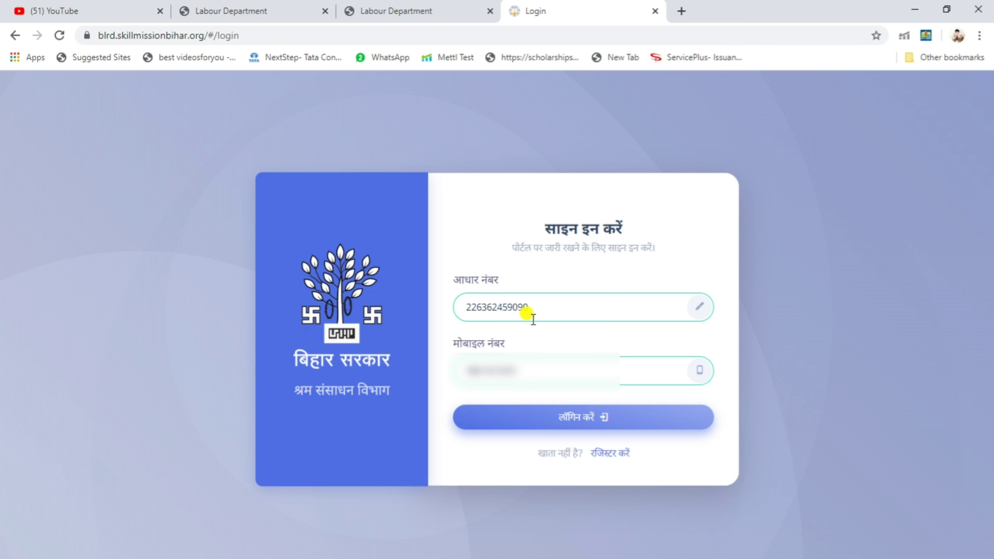
Log in with the registered Aadhaar and mobile, then enter and verify the login OTP.
{"action": "left_click", "coordinate": [585, 422]}
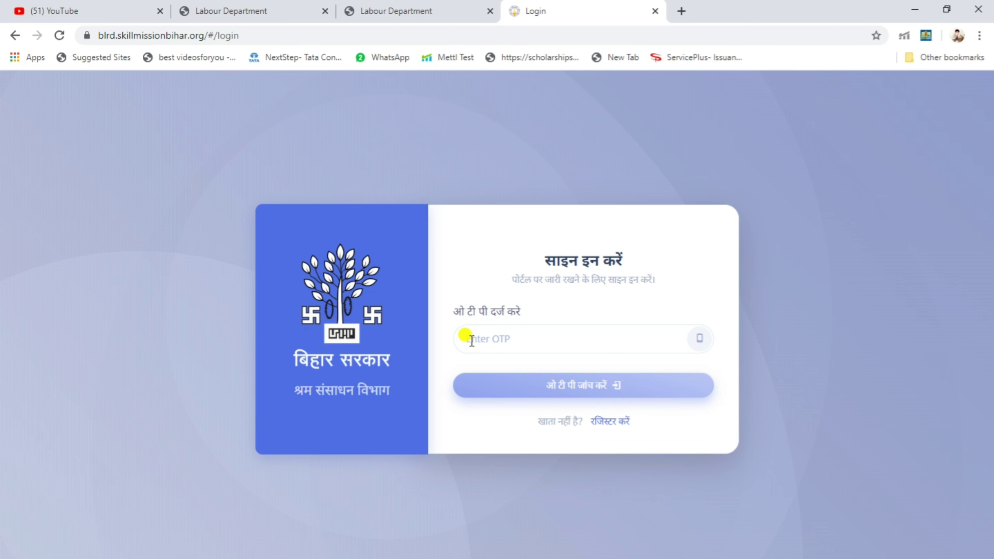
{"action": "left_click", "coordinate": [500, 335]}
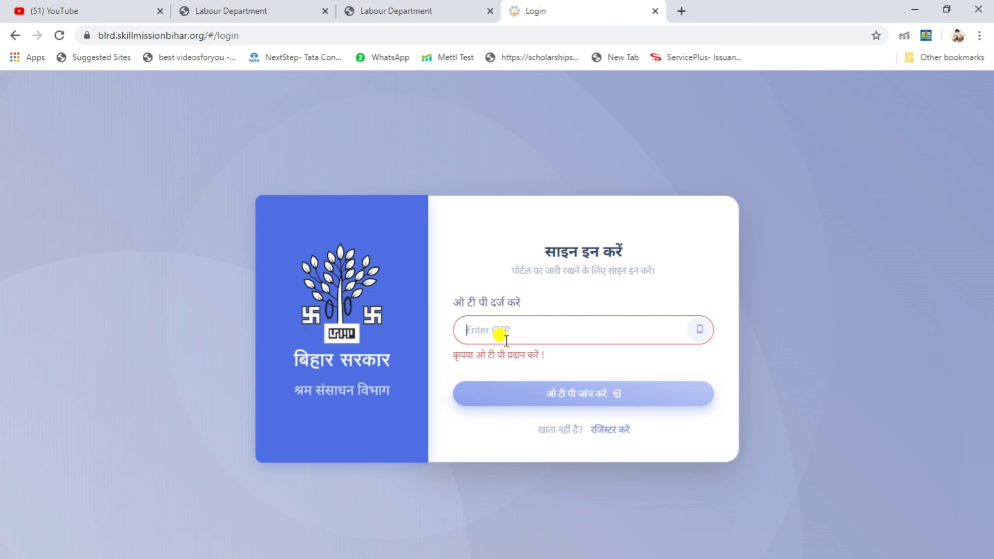
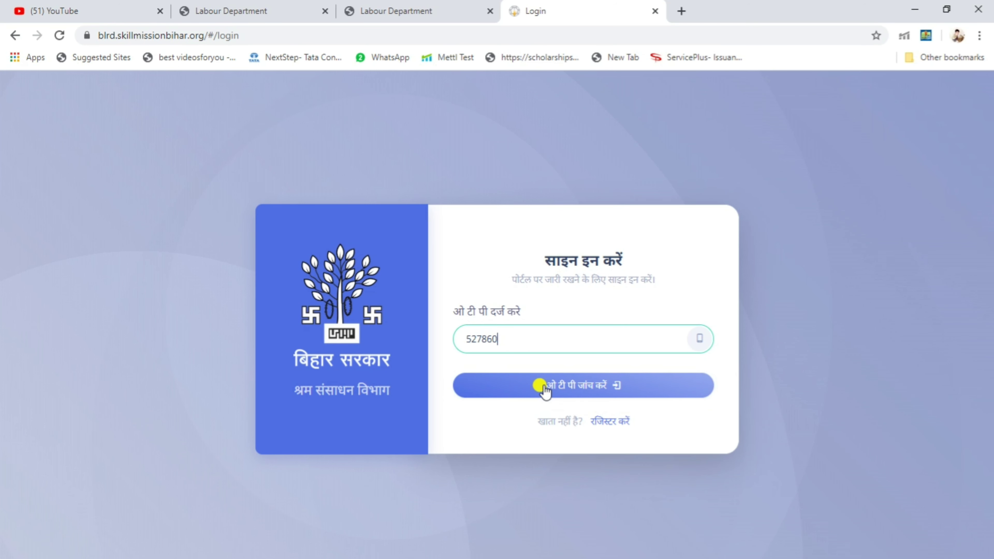
{"action": "left_click", "coordinate": [593, 393]}
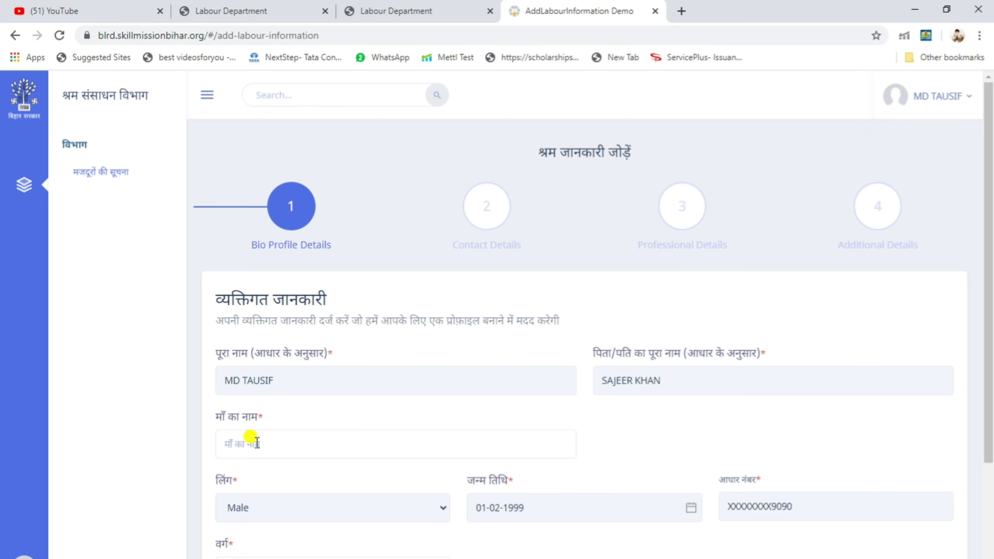
Set the वर्ग category to General and save the Bio Profile to continue.
{"action": "scroll", "coordinate": [250, 439], "scroll_direction": "down", "scroll_amount": 3}
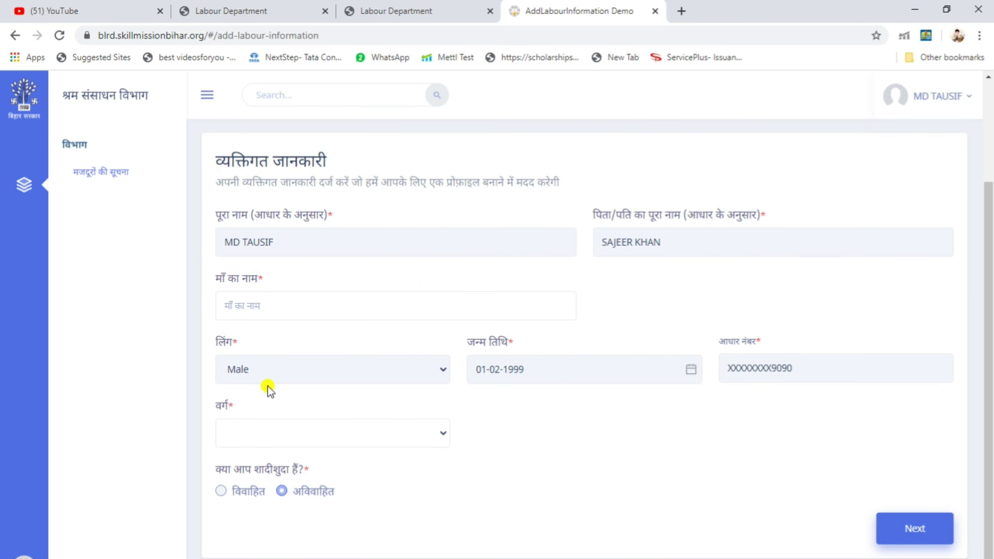
{"action": "left_click", "coordinate": [262, 434]}
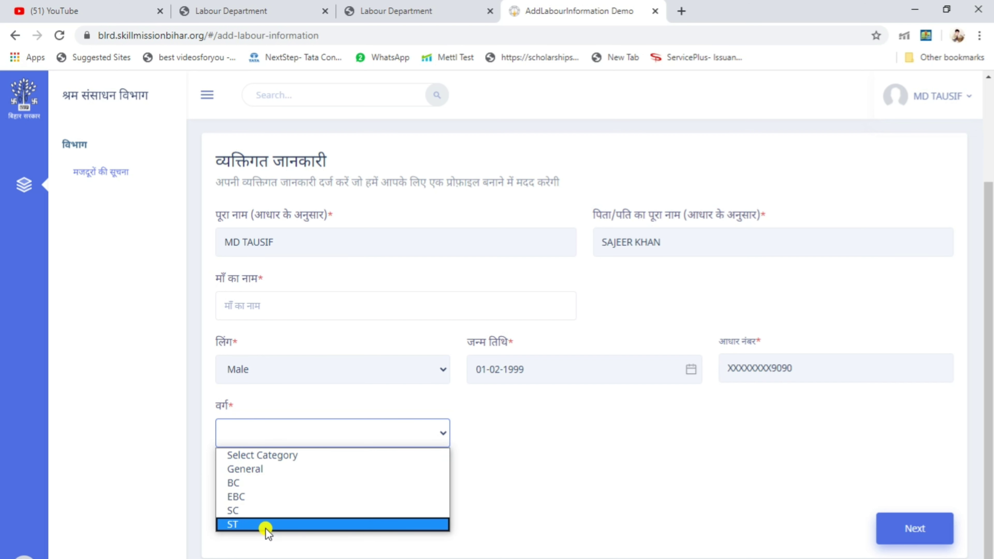
{"action": "left_click", "coordinate": [246, 474]}
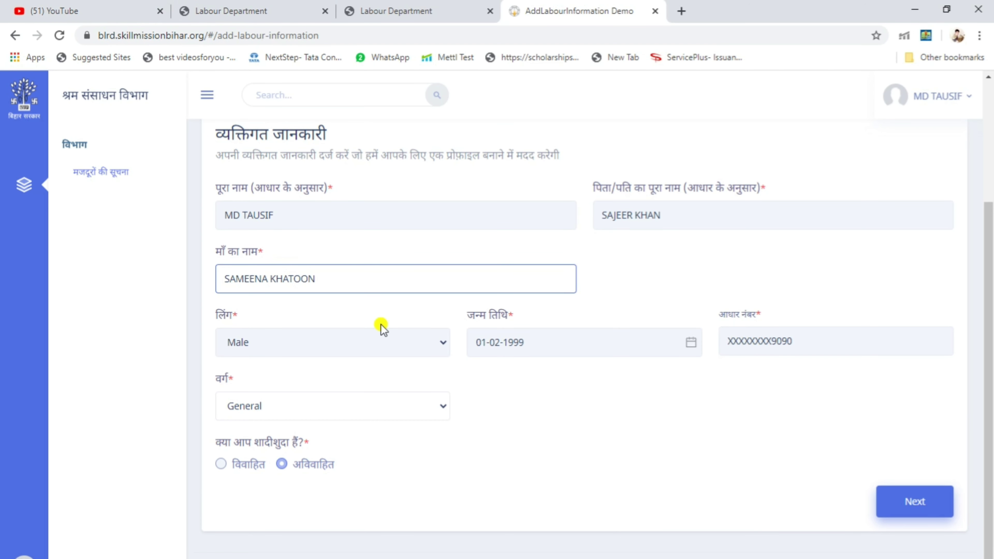
{"action": "left_click", "coordinate": [909, 509]}
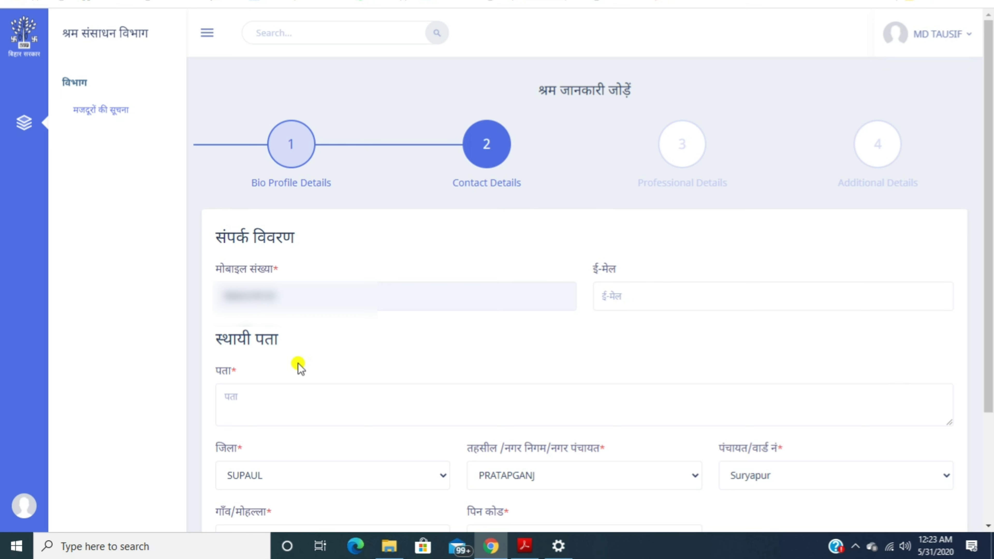
Confirm SUPAUL as the district and PRATAPGANJ as the tehsil.
{"action": "scroll", "coordinate": [288, 368], "scroll_direction": "down", "scroll_amount": 2}
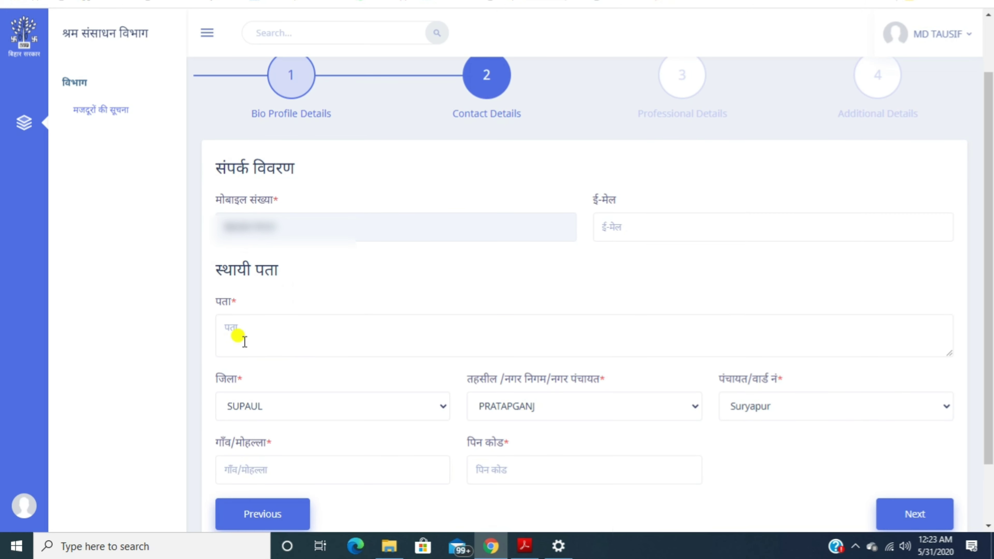
{"action": "scroll", "coordinate": [245, 342], "scroll_direction": "down", "scroll_amount": 2}
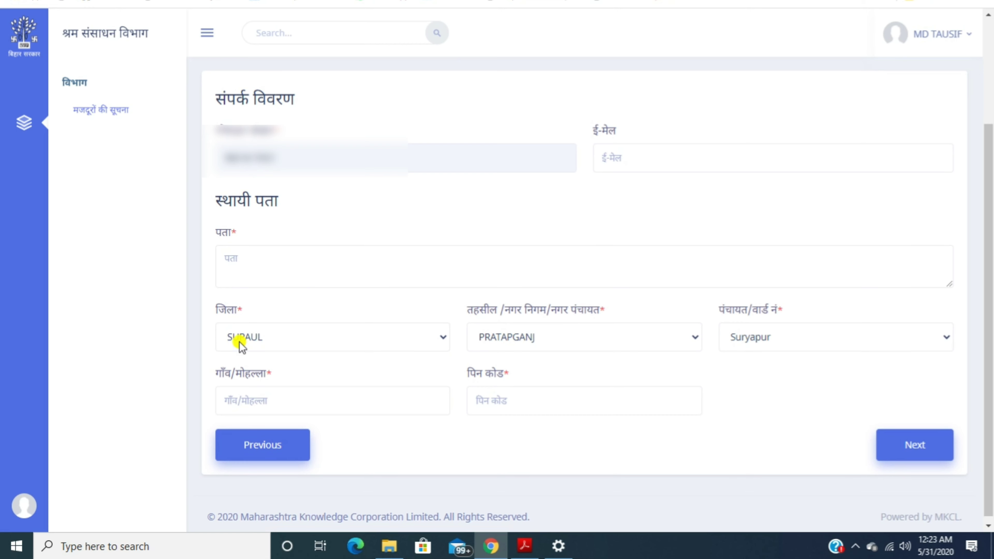
{"action": "left_click", "coordinate": [284, 337]}
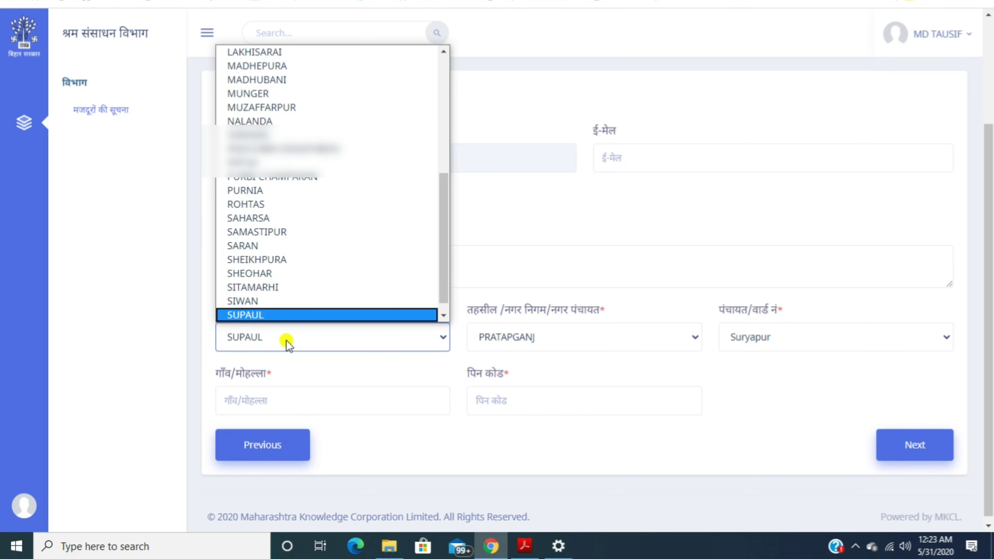
{"action": "scroll", "coordinate": [262, 155], "scroll_direction": "up", "scroll_amount": 5}
{"action": "scroll", "coordinate": [261, 156], "scroll_direction": "down", "scroll_amount": 5}
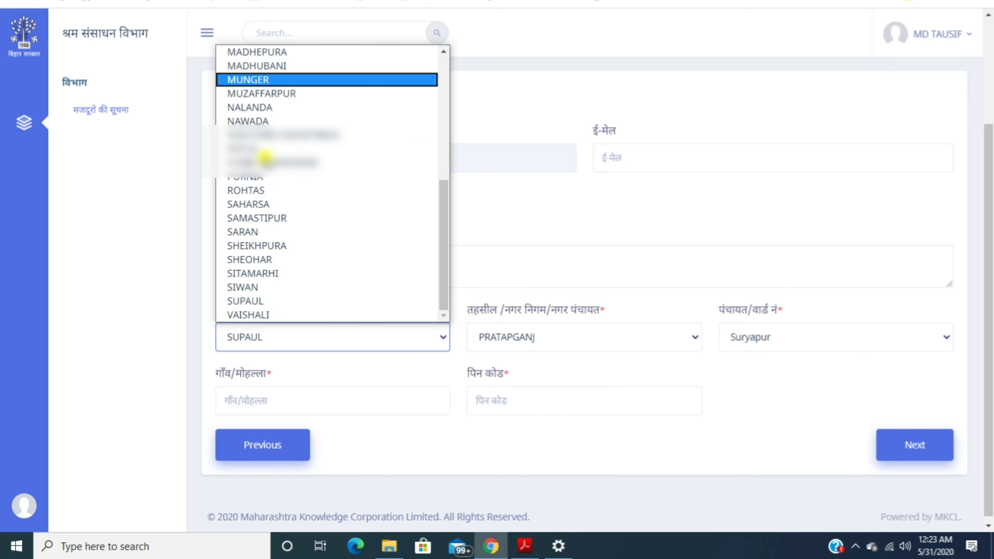
{"action": "left_click", "coordinate": [258, 301]}
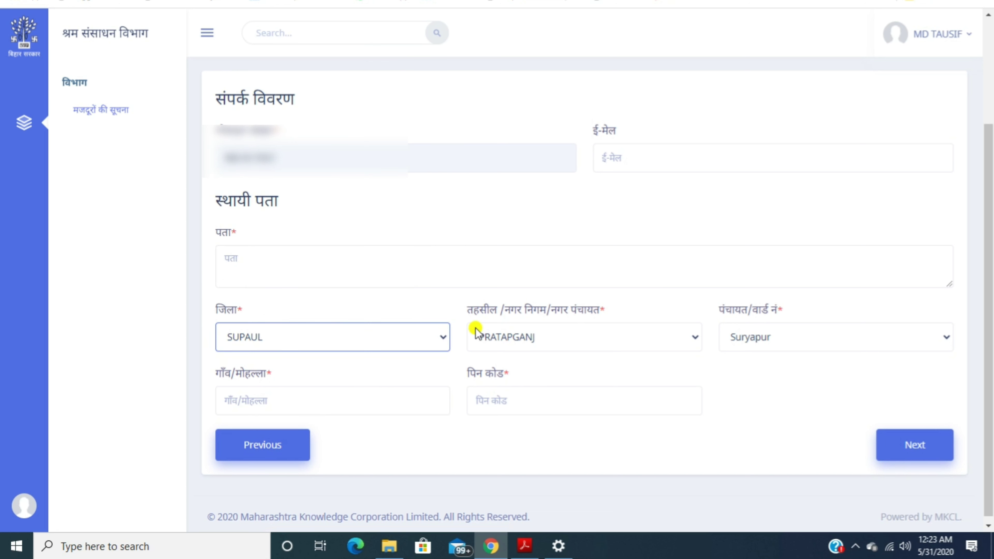
{"action": "left_click", "coordinate": [542, 339]}
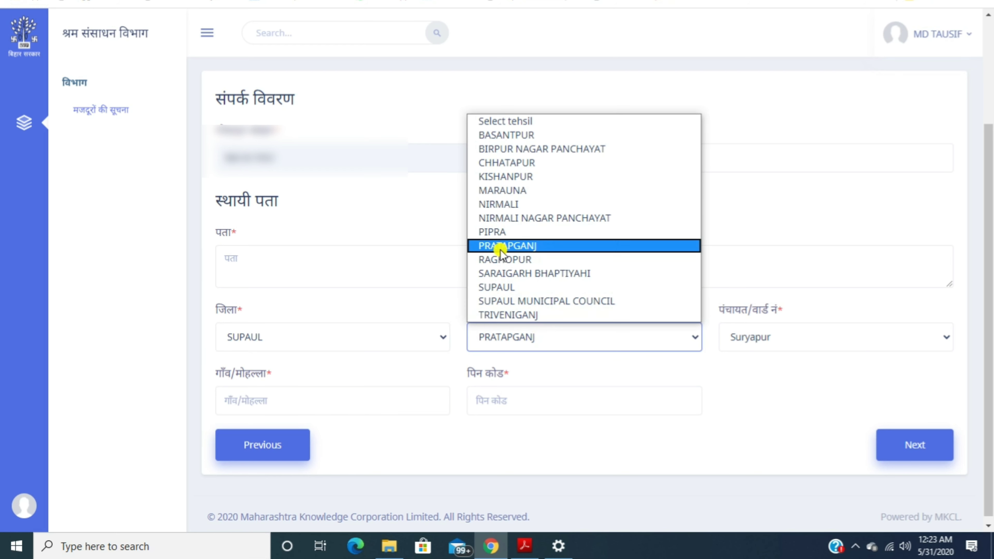
{"action": "left_click", "coordinate": [501, 246]}
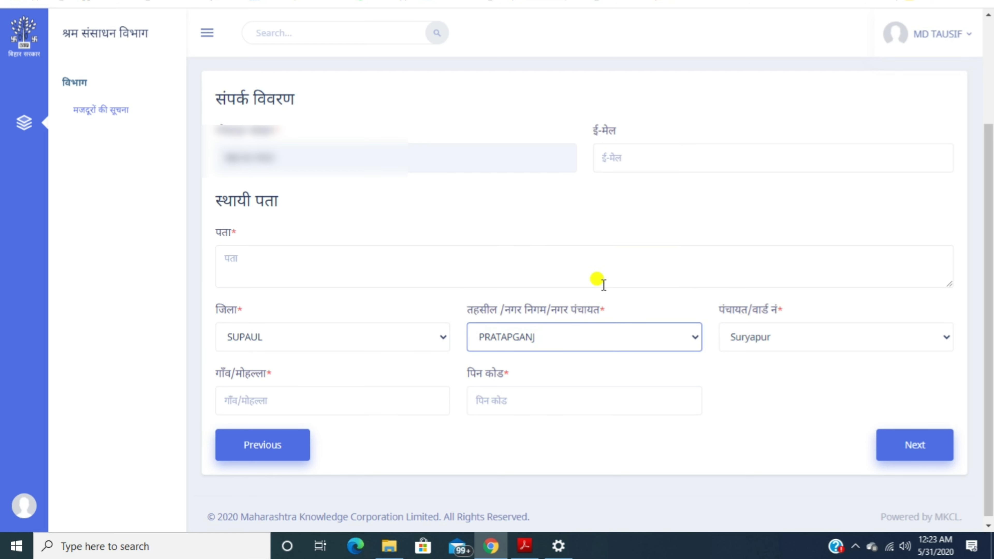
Keep Suryapur as the panchayat and fill in the PIN code.
{"action": "left_click", "coordinate": [745, 337]}
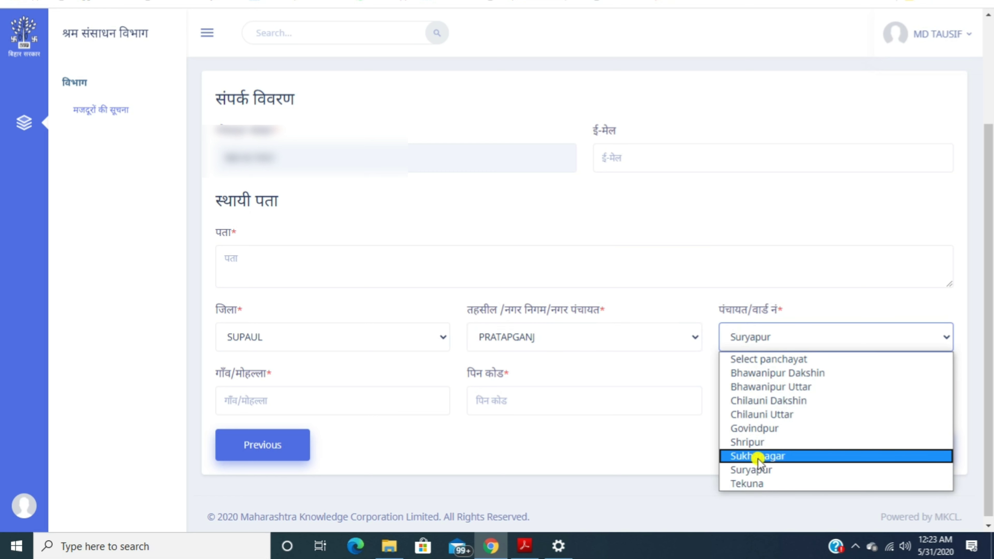
{"action": "left_click", "coordinate": [758, 469]}
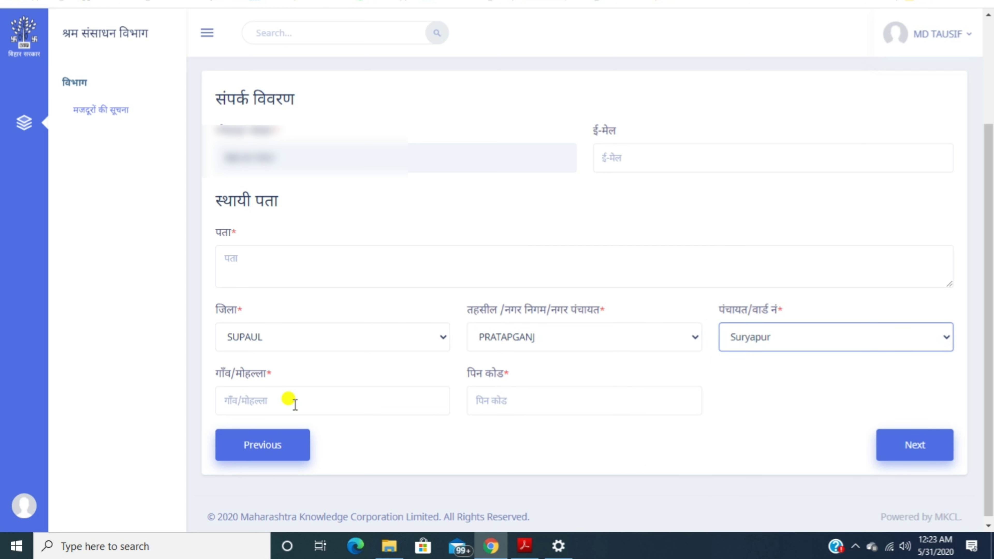
{"action": "left_click", "coordinate": [497, 403]}
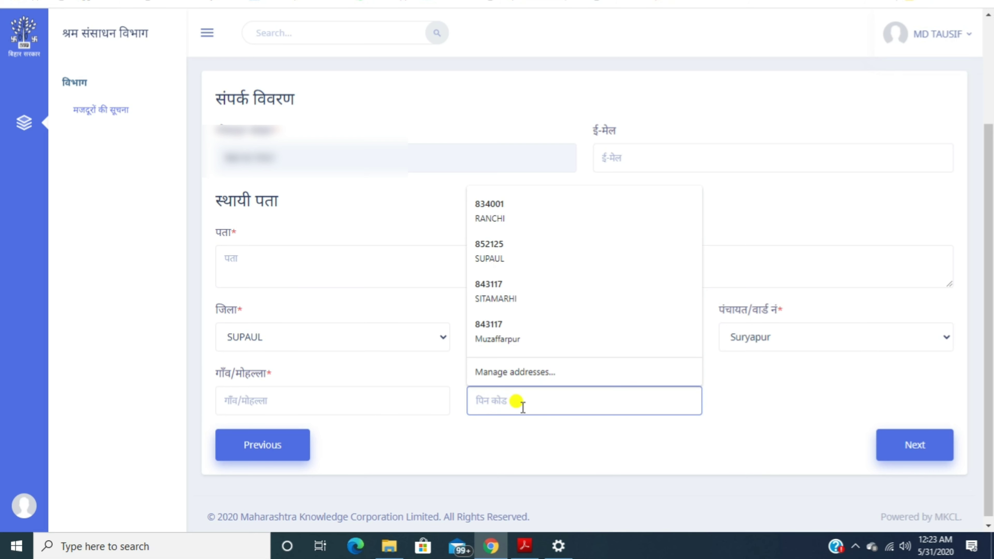
{"action": "left_click", "coordinate": [532, 448]}
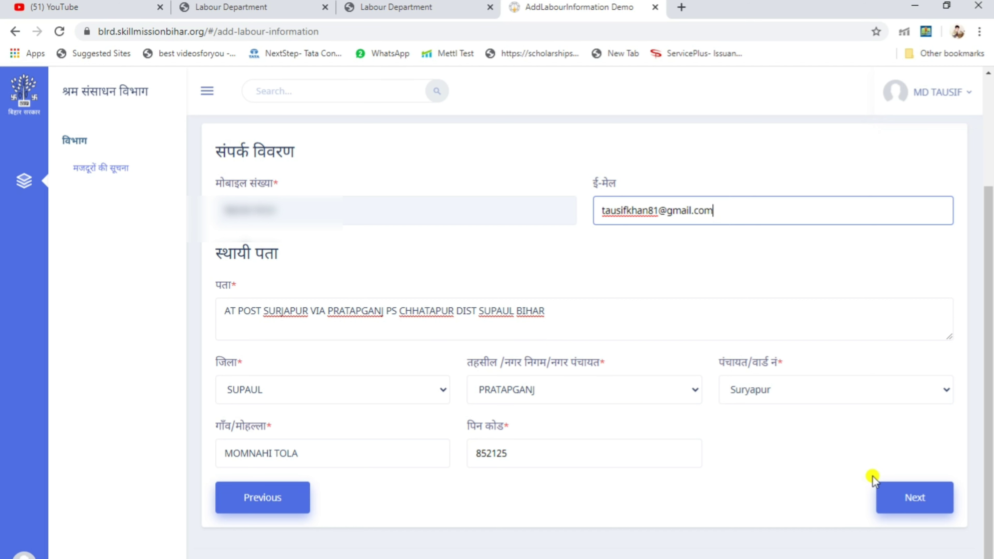
Save Contact Details, then answer क्या आप साक्षर है? with निरक्षर on Professional Details.
{"action": "left_click", "coordinate": [889, 494]}
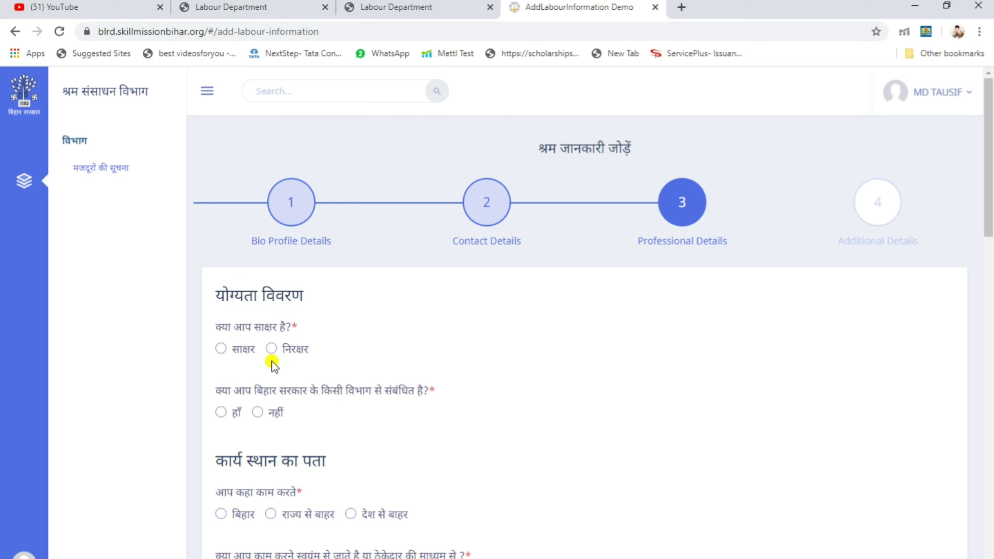
{"action": "left_click", "coordinate": [222, 349]}
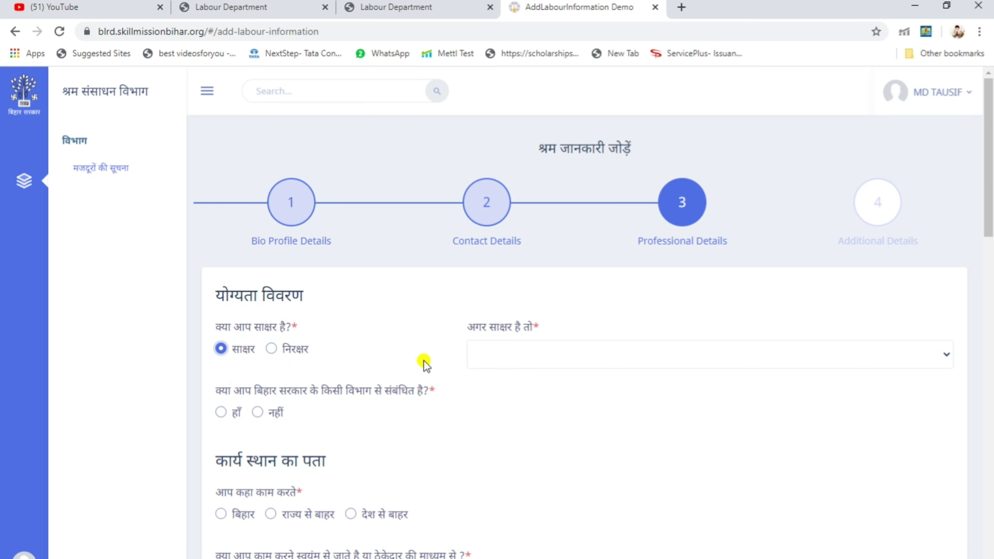
{"action": "left_click", "coordinate": [492, 361]}
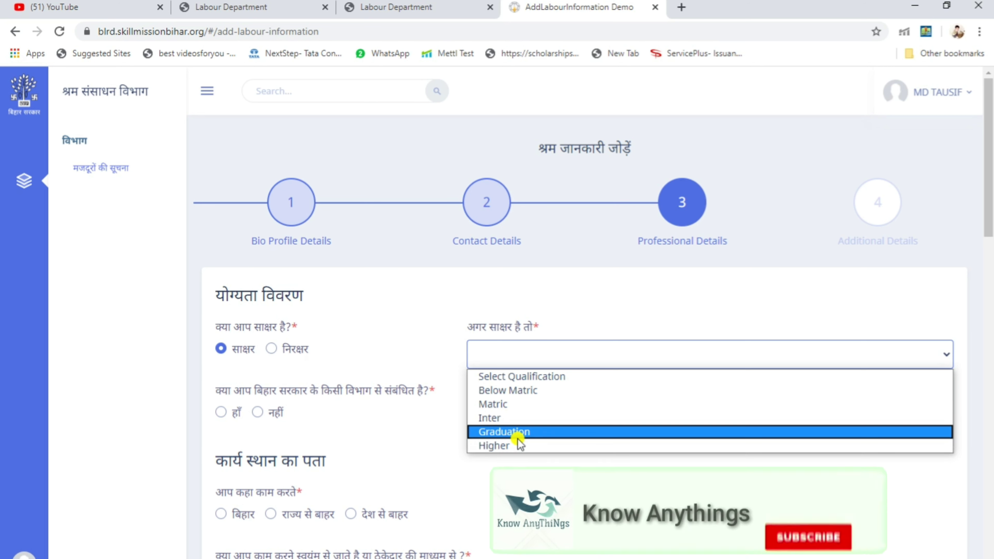
{"action": "left_click", "coordinate": [344, 313]}
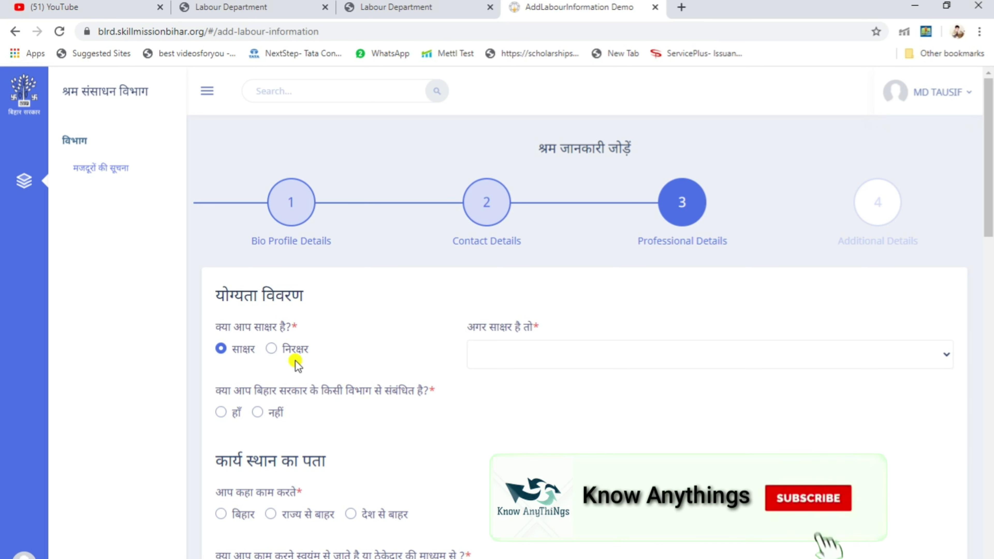
{"action": "left_click", "coordinate": [271, 350]}
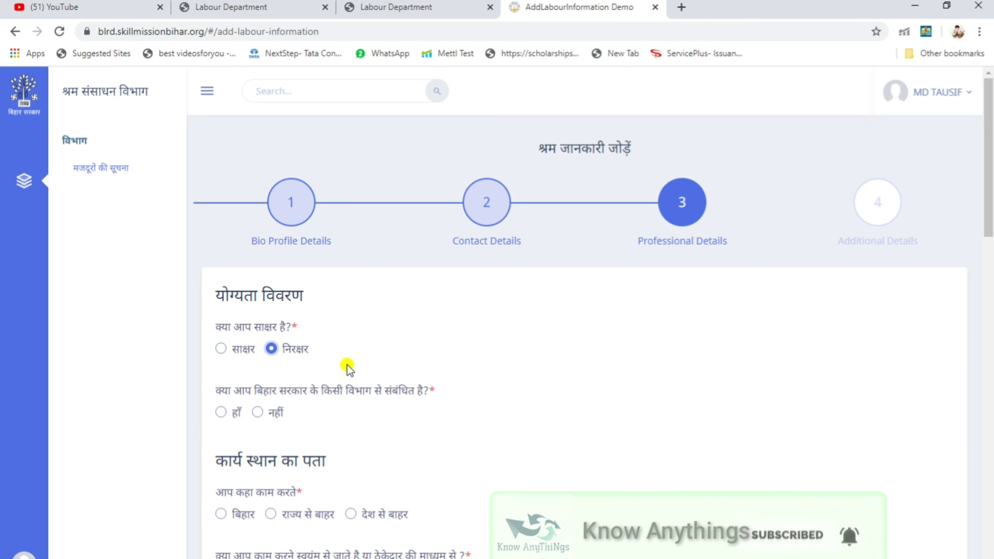
{"action": "left_click", "coordinate": [239, 353]}
{"action": "left_click", "coordinate": [272, 349]}
{"action": "scroll", "coordinate": [274, 350], "scroll_direction": "down", "scroll_amount": 1}
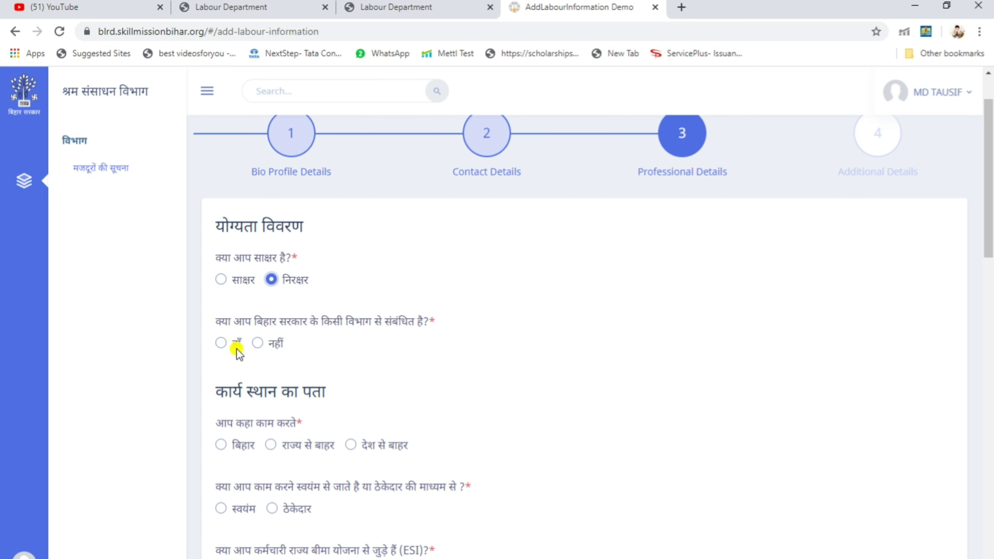
{"action": "left_click", "coordinate": [258, 347]}
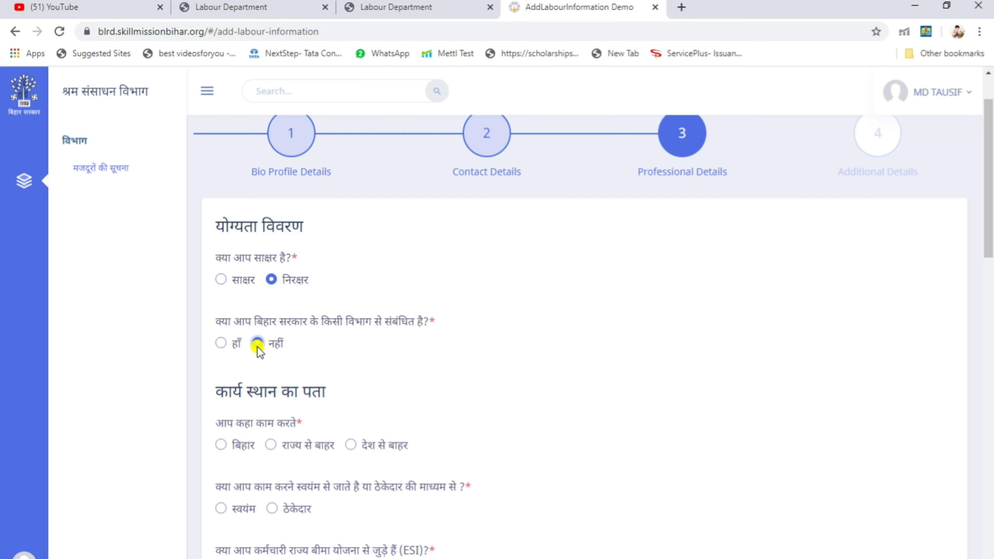
{"action": "left_click", "coordinate": [221, 344]}
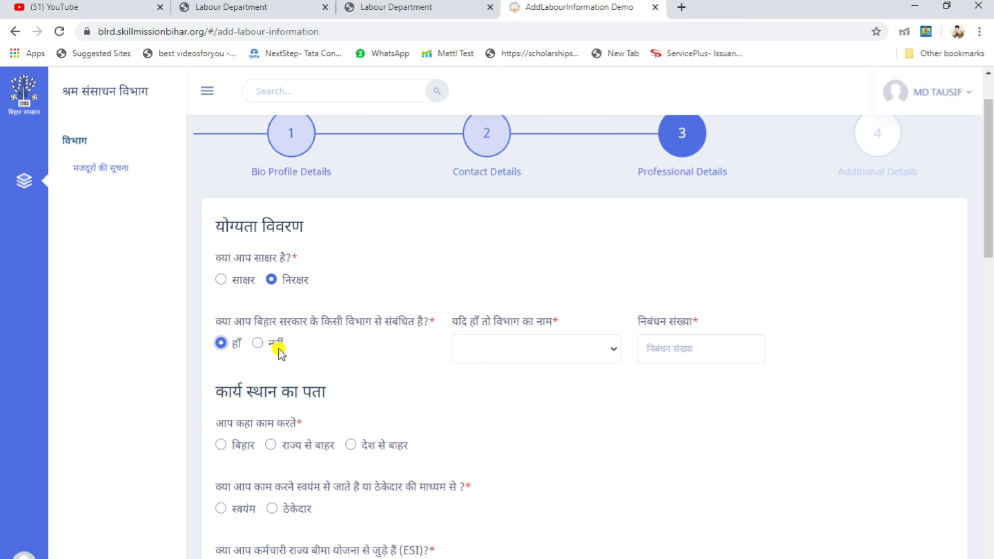
{"action": "left_click", "coordinate": [519, 354]}
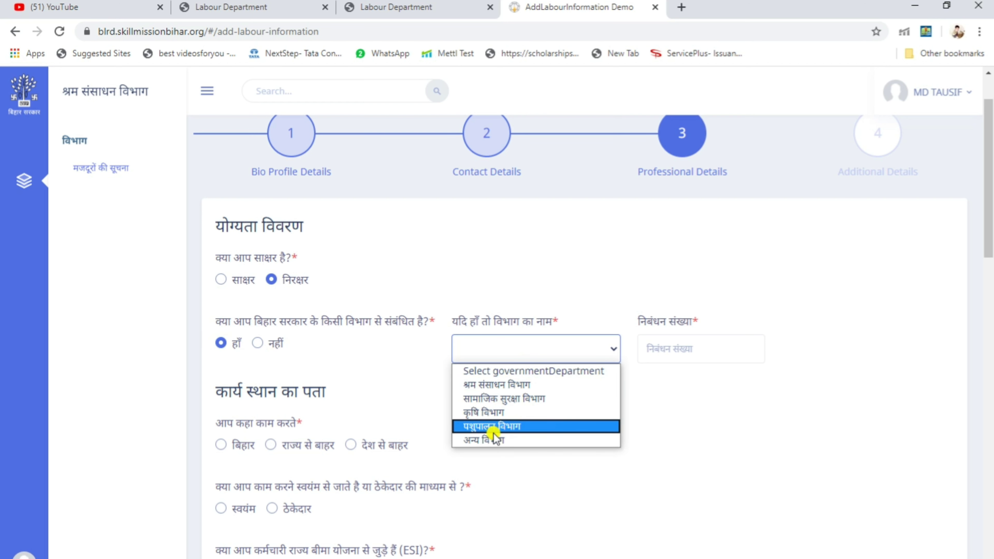
{"action": "left_click", "coordinate": [710, 416]}
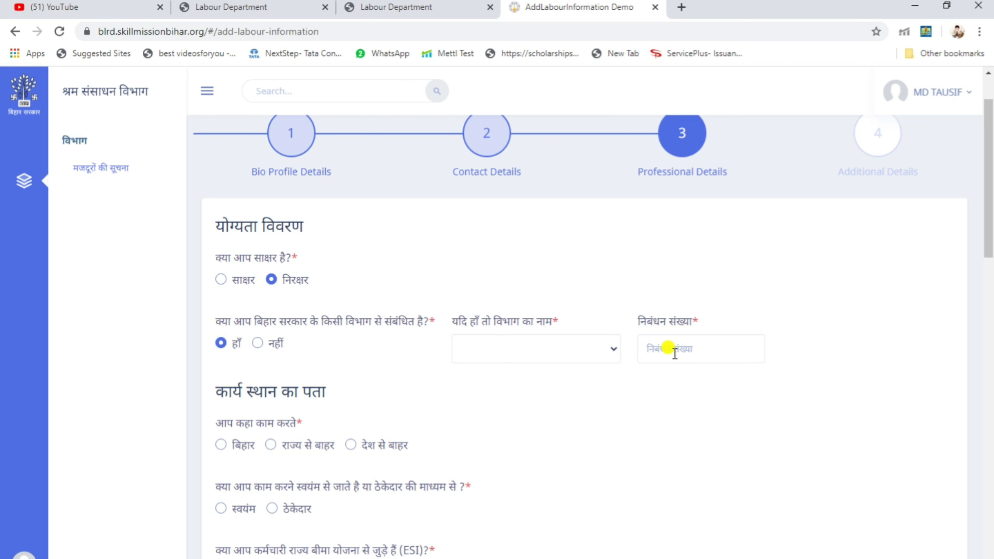
{"action": "left_click", "coordinate": [272, 343]}
{"action": "scroll", "coordinate": [274, 343], "scroll_direction": "down", "scroll_amount": 4}
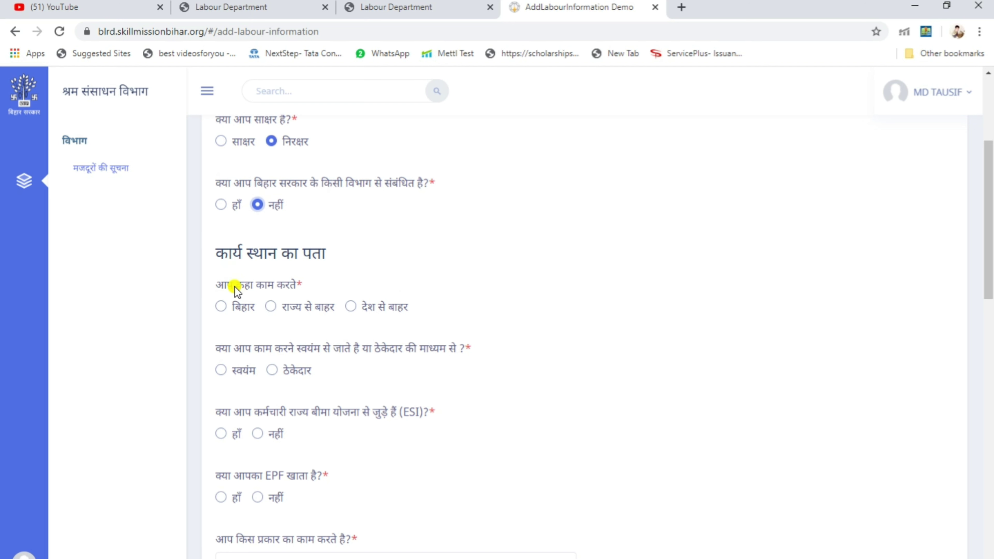
Try the Bihar workplace option, then mark another state and choose HARYANA.
{"action": "left_click", "coordinate": [226, 307]}
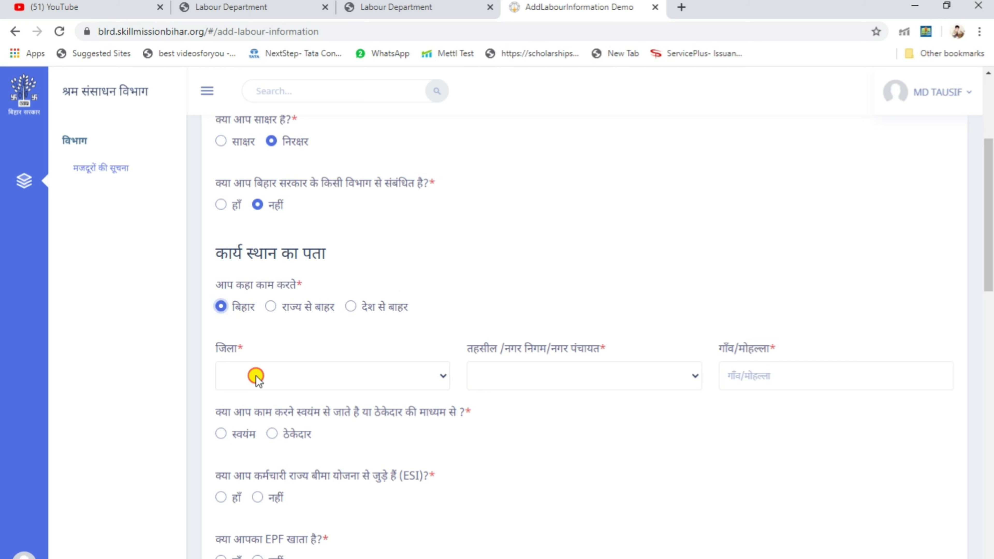
{"action": "left_click", "coordinate": [256, 376]}
{"action": "left_click", "coordinate": [517, 312]}
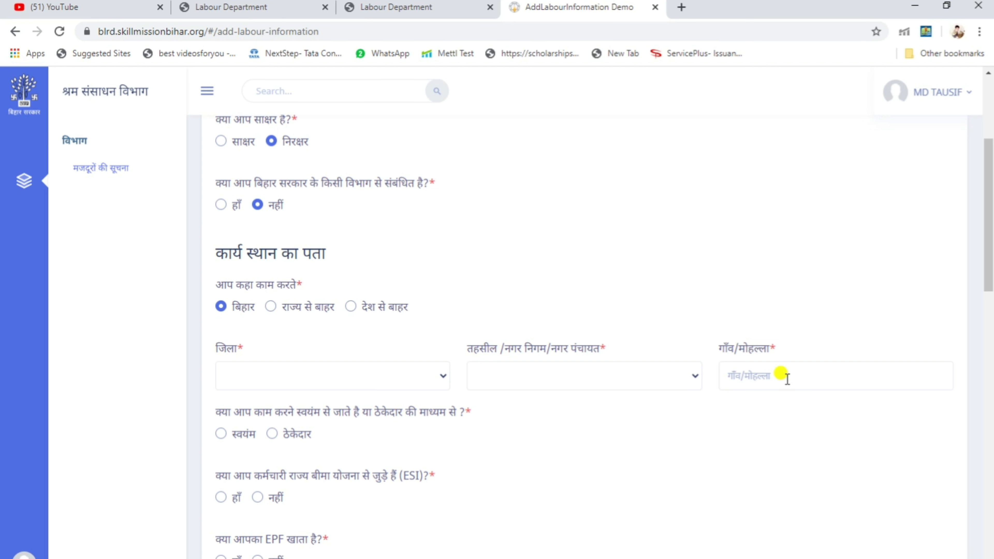
{"action": "left_click", "coordinate": [273, 307]}
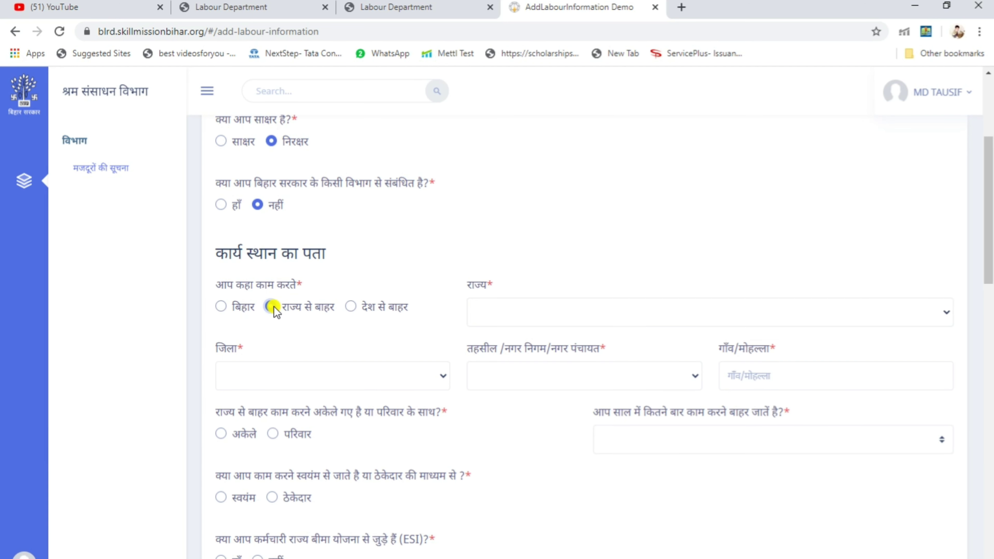
{"action": "left_click", "coordinate": [512, 321]}
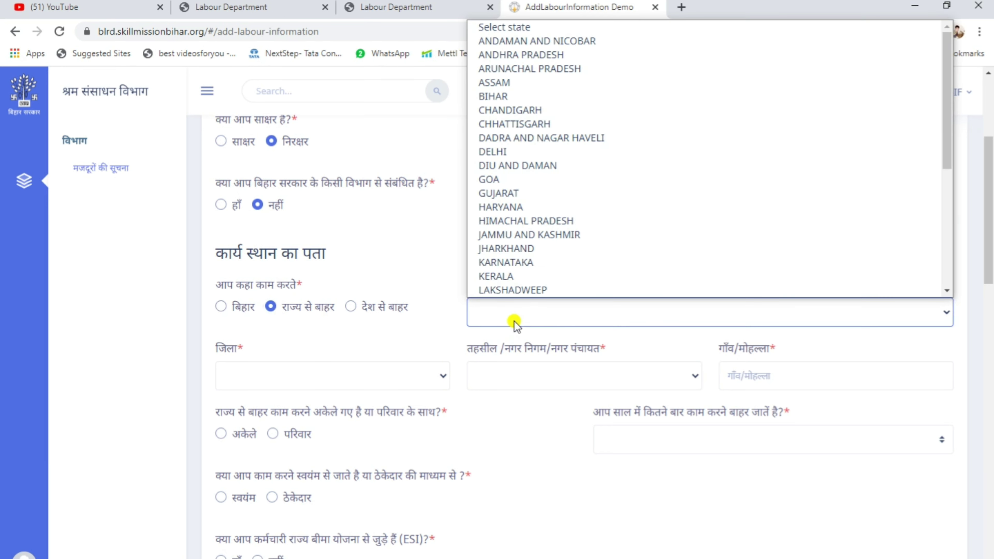
{"action": "left_click", "coordinate": [510, 311]}
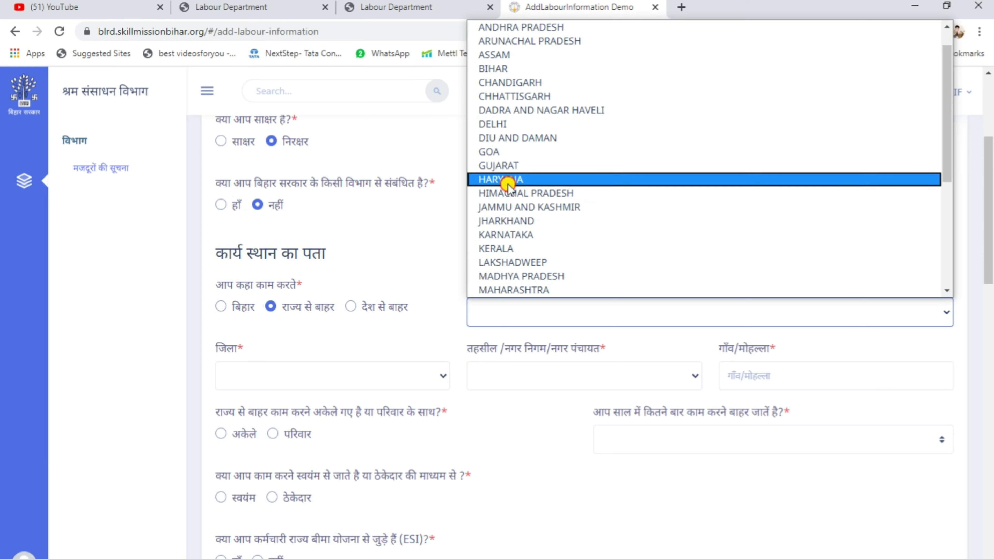
{"action": "left_click", "coordinate": [505, 180]}
Choose GURUGRAM as the district, then switch the workplace to देश से बाहर.
{"action": "left_click", "coordinate": [259, 380]}
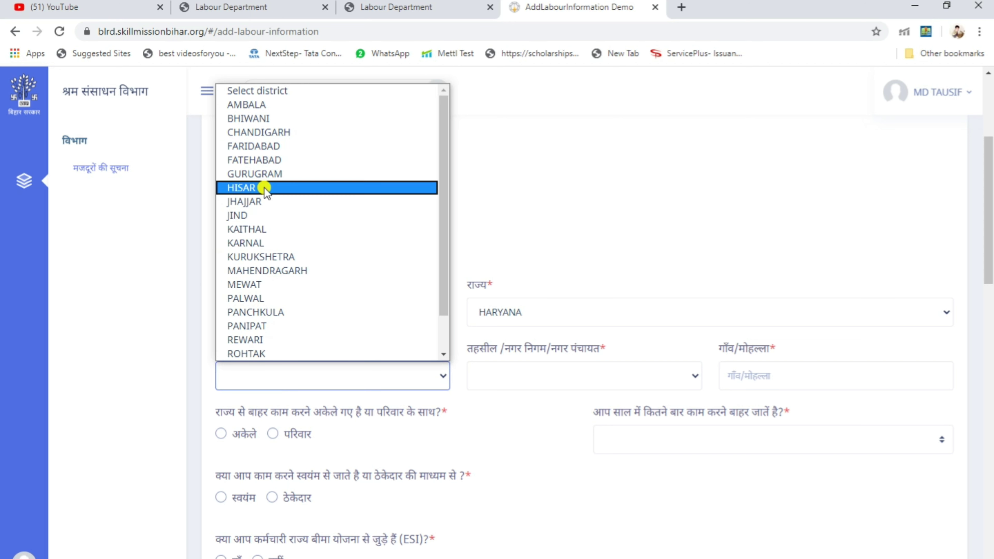
{"action": "left_click", "coordinate": [255, 173]}
{"action": "left_click", "coordinate": [500, 384]}
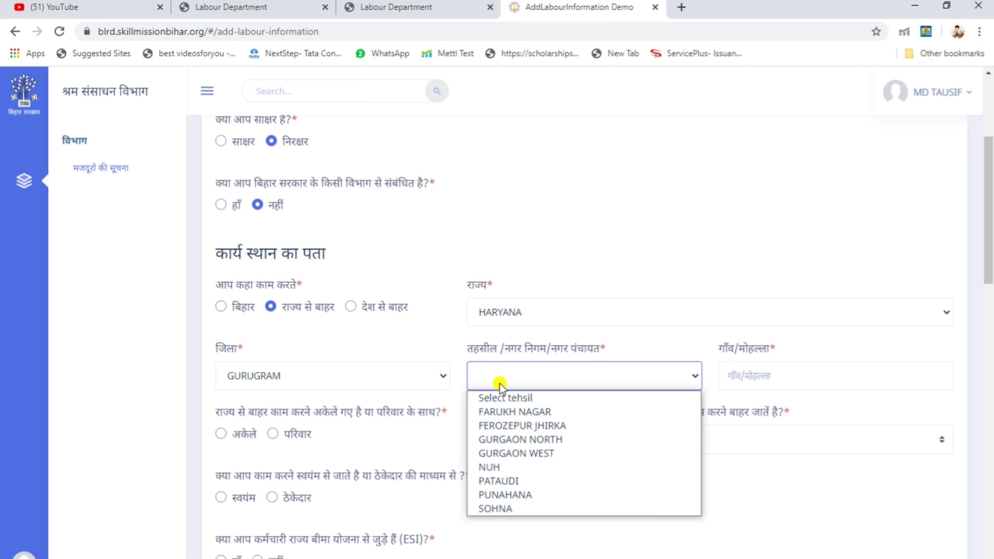
{"action": "left_click", "coordinate": [694, 343]}
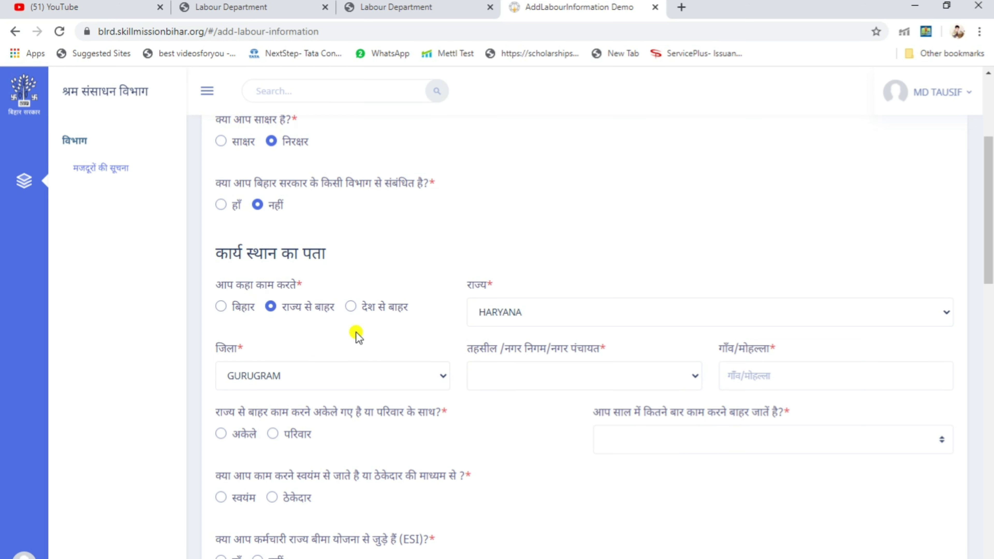
{"action": "left_click", "coordinate": [353, 311]}
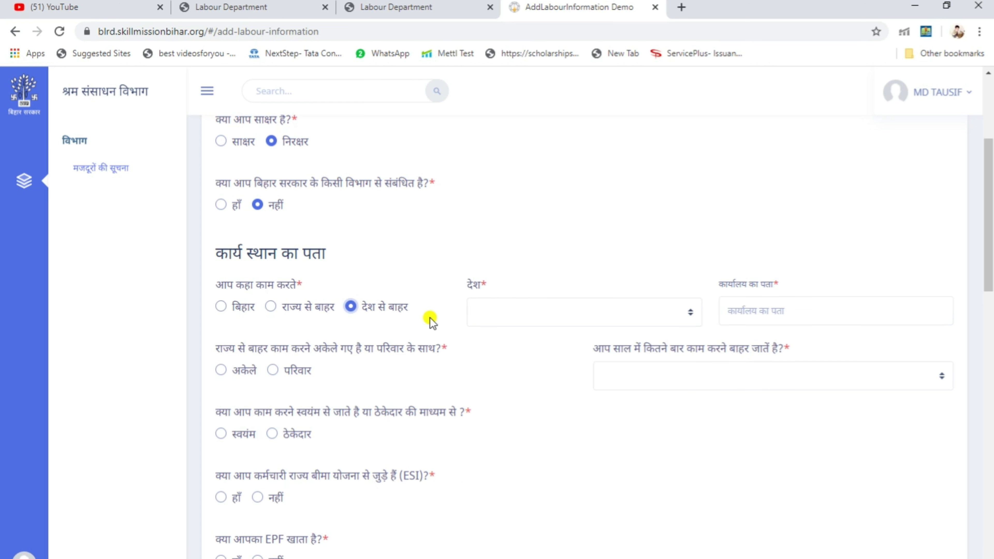
Answer परिवार for working outside, leaving country and trips per year unselected.
{"action": "left_click", "coordinate": [504, 323]}
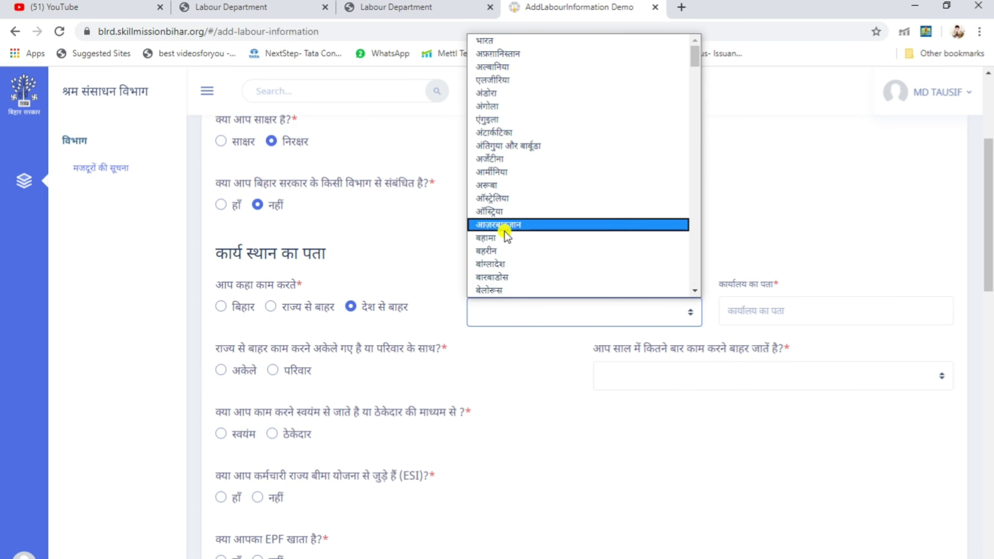
{"action": "scroll", "coordinate": [508, 99], "scroll_direction": "down", "scroll_amount": 10}
{"action": "scroll", "coordinate": [508, 99], "scroll_direction": "down", "scroll_amount": 6}
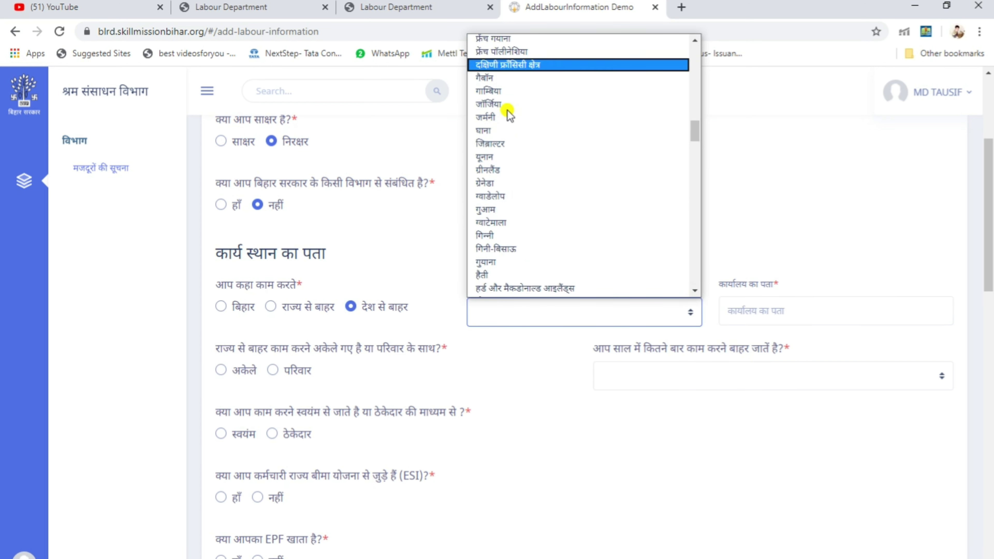
{"action": "left_click", "coordinate": [759, 305]}
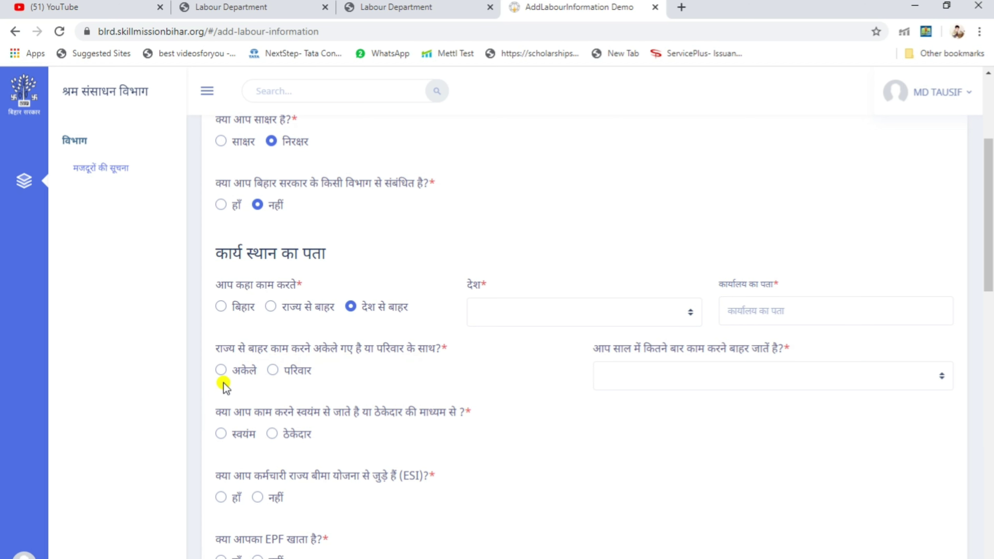
{"action": "left_click", "coordinate": [222, 370]}
{"action": "left_click", "coordinate": [272, 370]}
{"action": "left_click", "coordinate": [615, 377]}
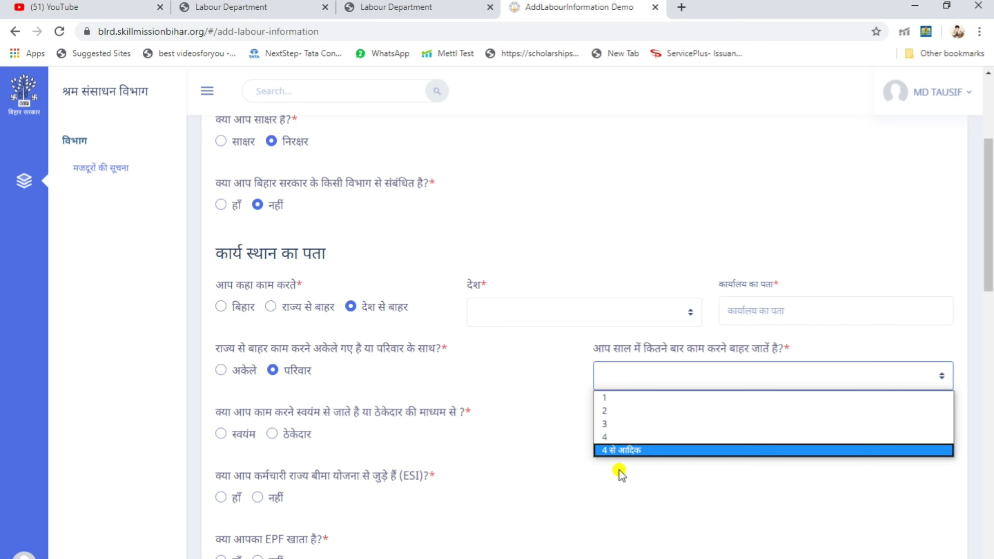
{"action": "left_click", "coordinate": [577, 489]}
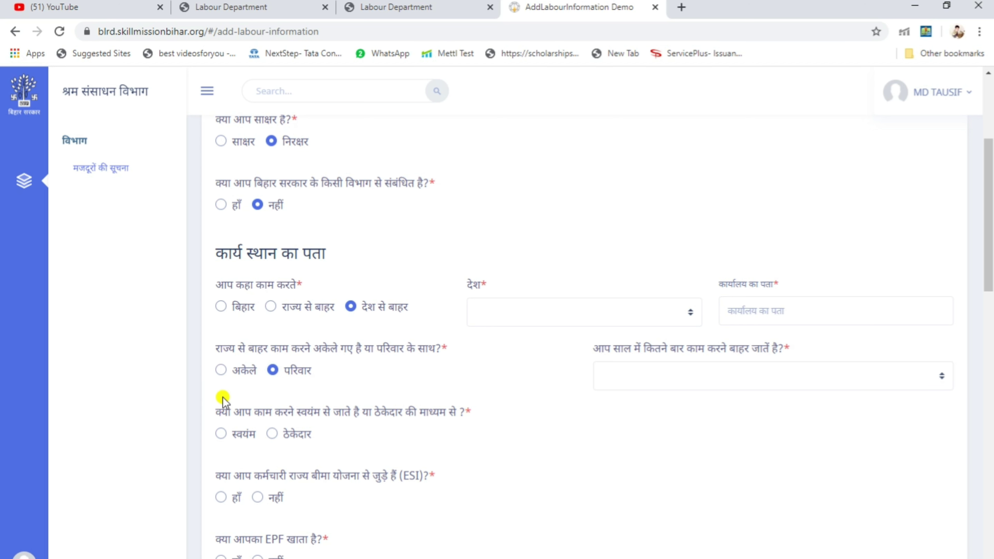
Mark the worker as going alone (अकेले) and working through a contractor (ठेकेदार).
{"action": "left_click", "coordinate": [225, 376]}
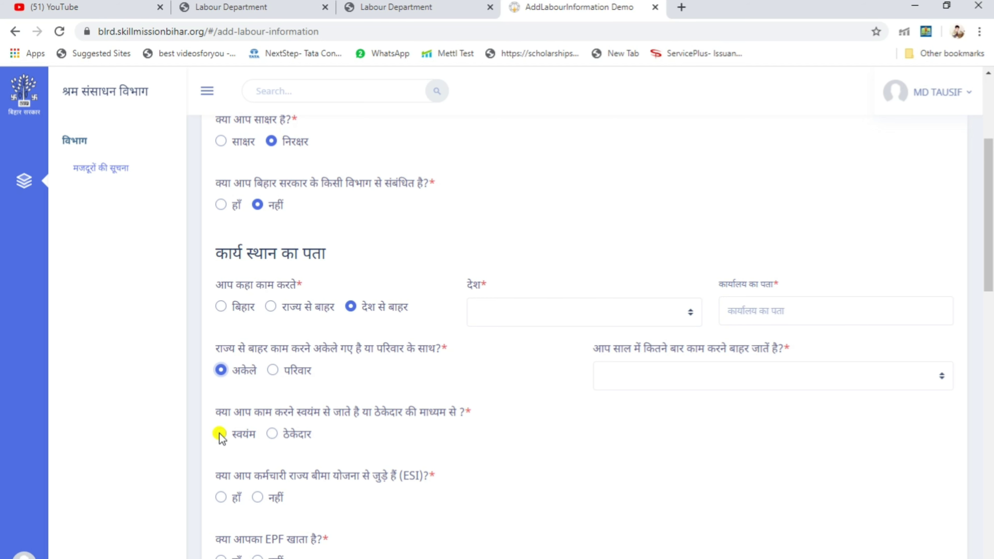
{"action": "left_click", "coordinate": [272, 433]}
{"action": "scroll", "coordinate": [273, 434], "scroll_direction": "down", "scroll_amount": 5}
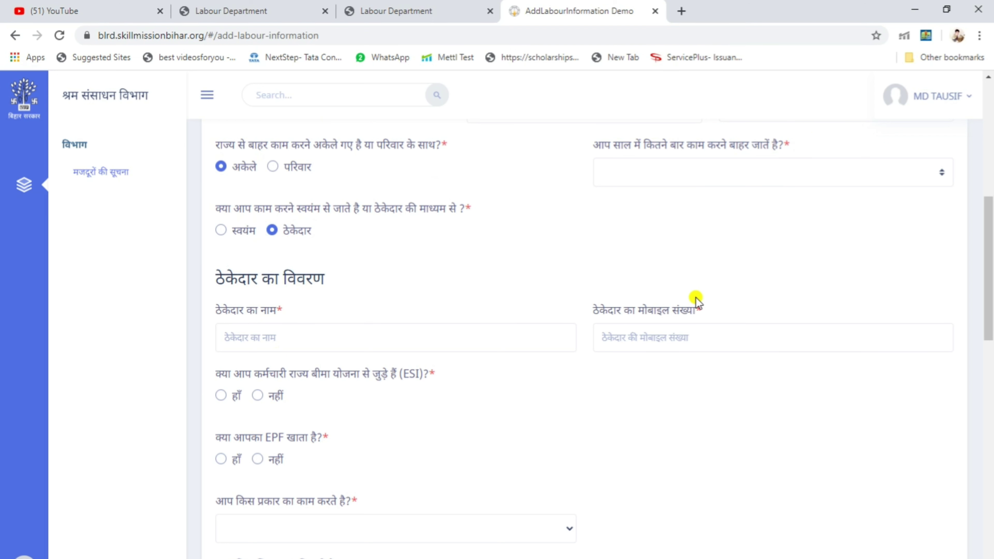
{"action": "scroll", "coordinate": [450, 336], "scroll_direction": "down", "scroll_amount": 3}
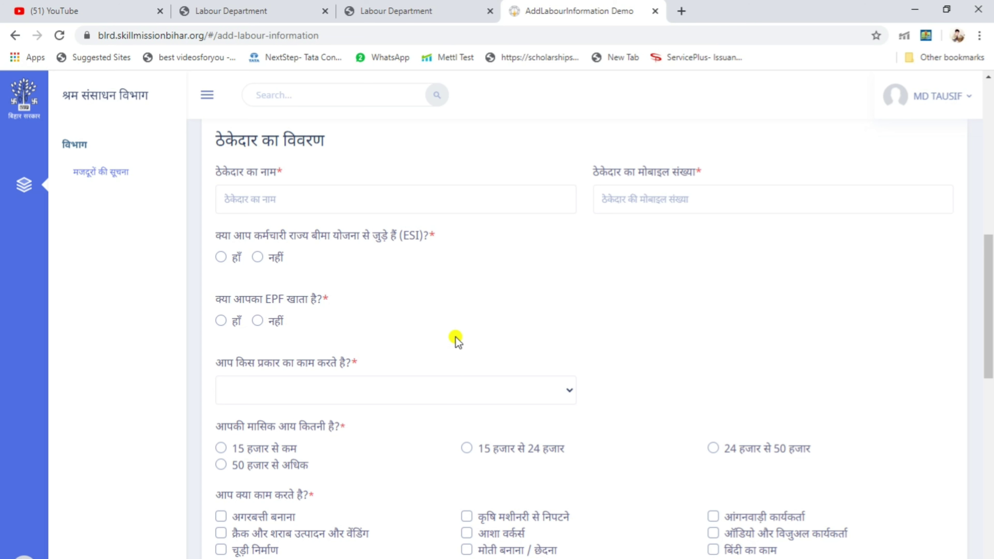
{"action": "scroll", "coordinate": [455, 339], "scroll_direction": "down", "scroll_amount": 3}
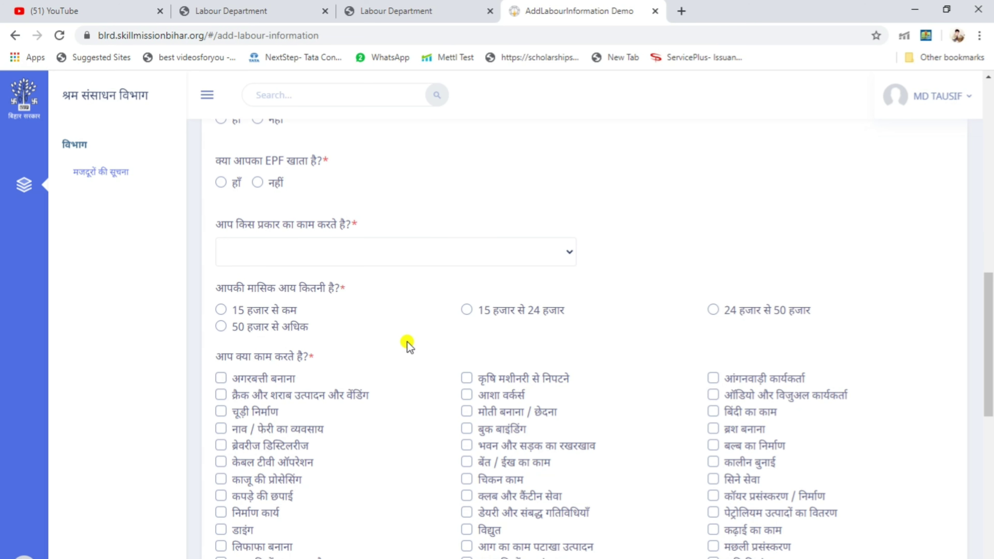
Set 'आप किस प्रकार का काम करते है?' to सुपरवाइजर.
{"action": "left_click", "coordinate": [328, 253]}
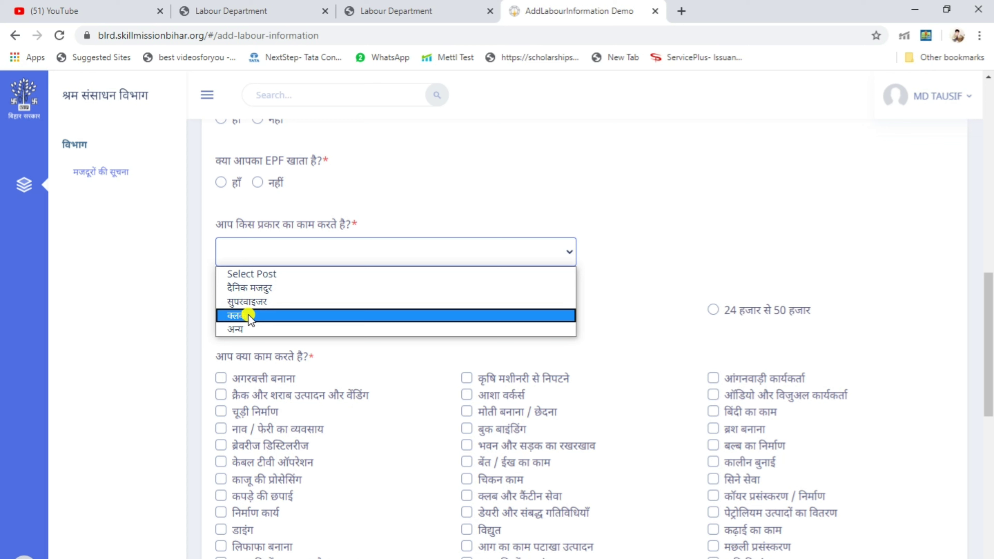
{"action": "left_click", "coordinate": [249, 301]}
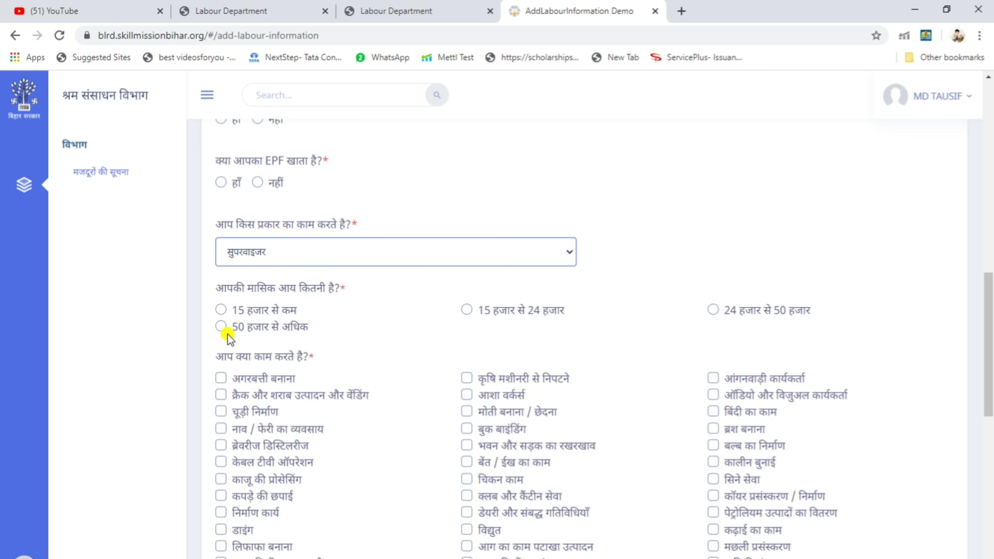
Tick कपड़े की छपाई, डेयरी और संबद्ध गतिविधियाँ and पेट्रोलियम उत्पादों का वितरण as work done.
{"action": "scroll", "coordinate": [250, 351], "scroll_direction": "down", "scroll_amount": 2}
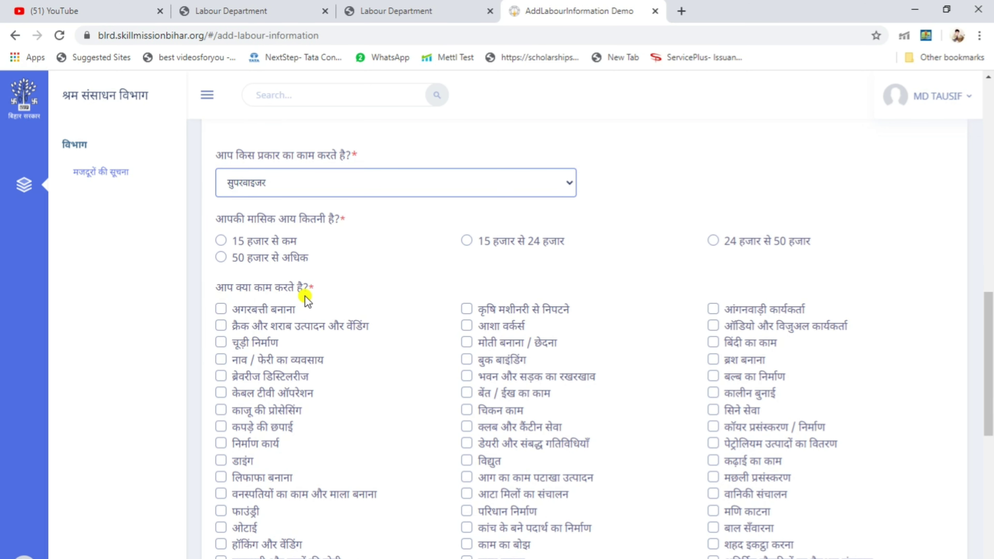
{"action": "scroll", "coordinate": [279, 312], "scroll_direction": "down", "scroll_amount": 2}
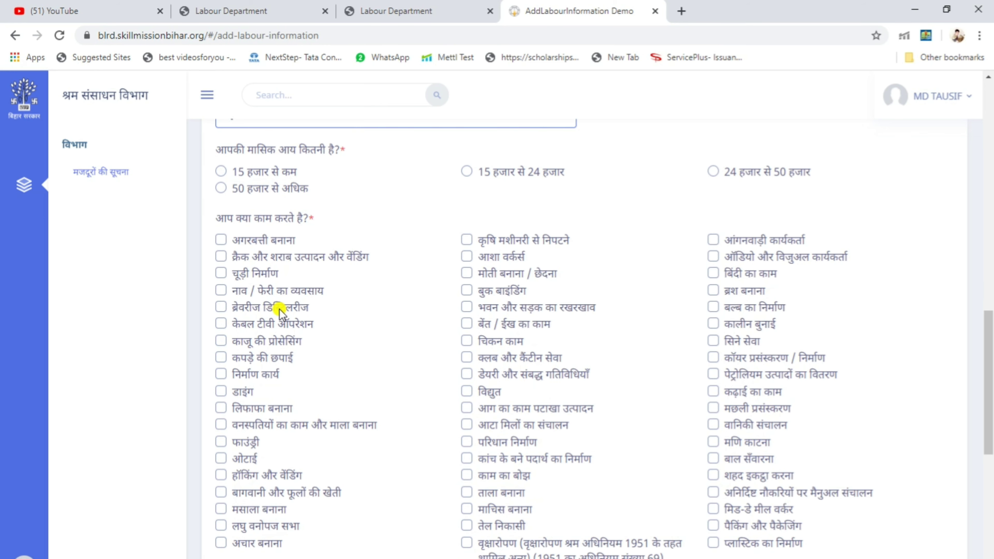
{"action": "scroll", "coordinate": [280, 312], "scroll_direction": "down", "scroll_amount": 2}
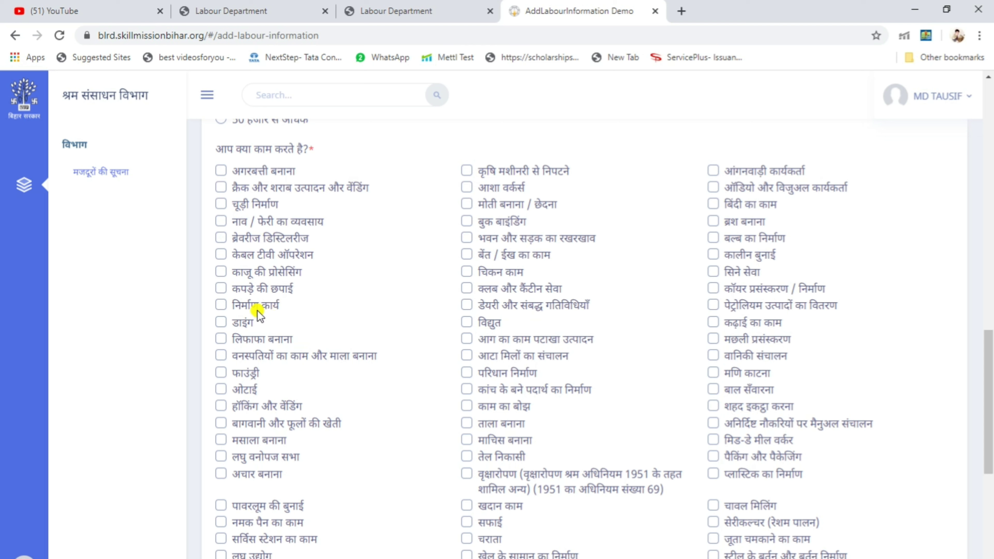
{"action": "left_click", "coordinate": [221, 288]}
{"action": "left_click", "coordinate": [466, 305]}
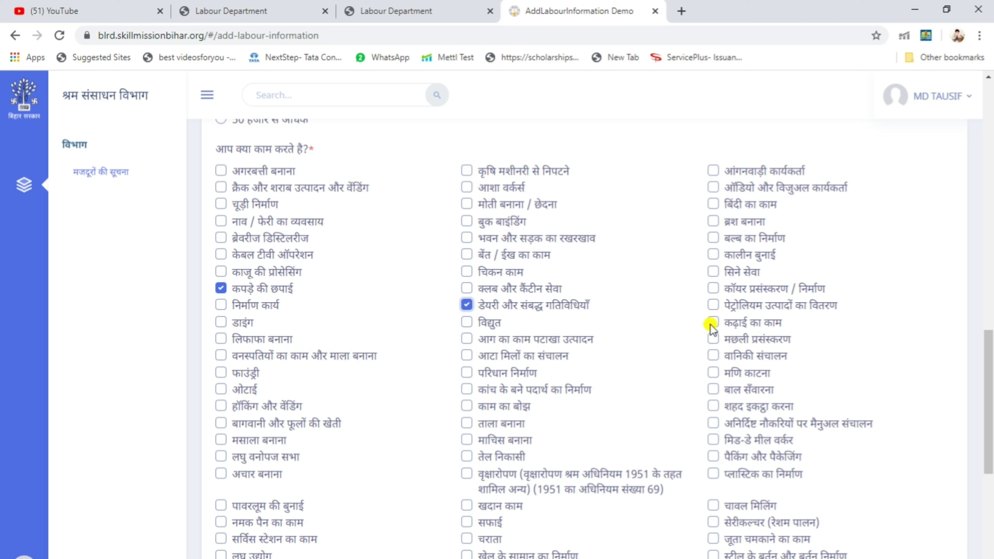
{"action": "left_click", "coordinate": [713, 306]}
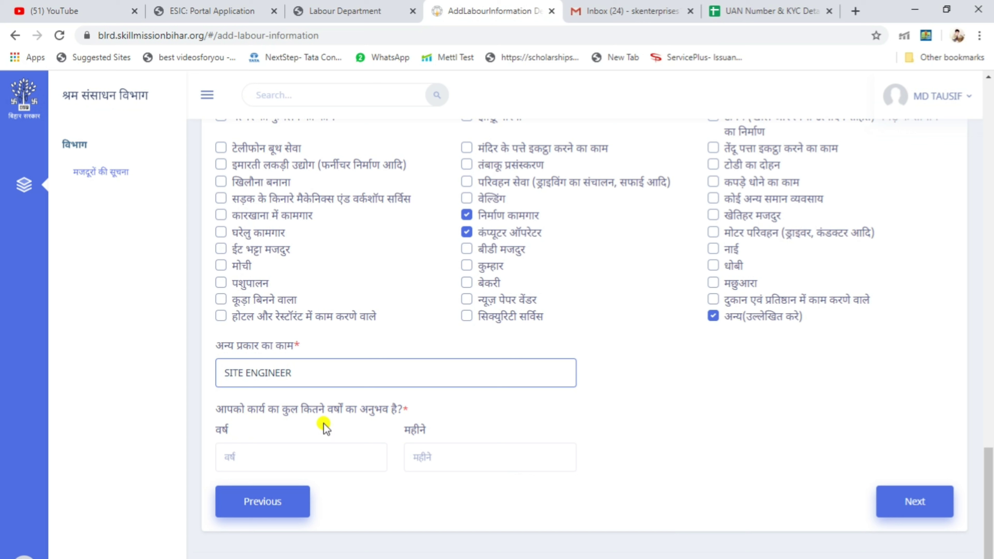
Enter 6 in वर्ष and 4 in महीने for work experience.
{"action": "left_click", "coordinate": [289, 455]}
{"action": "type", "text": "6"}
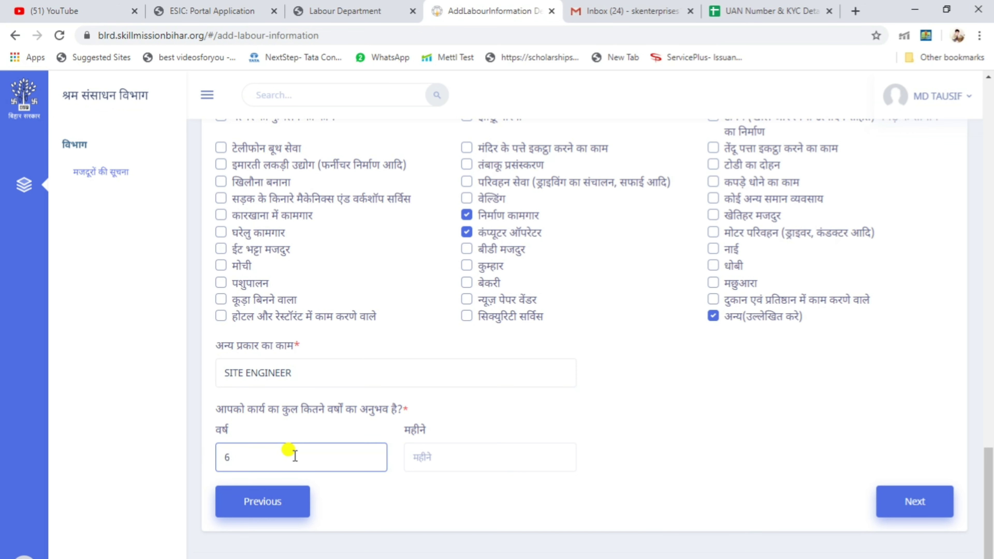
{"action": "left_click", "coordinate": [441, 456]}
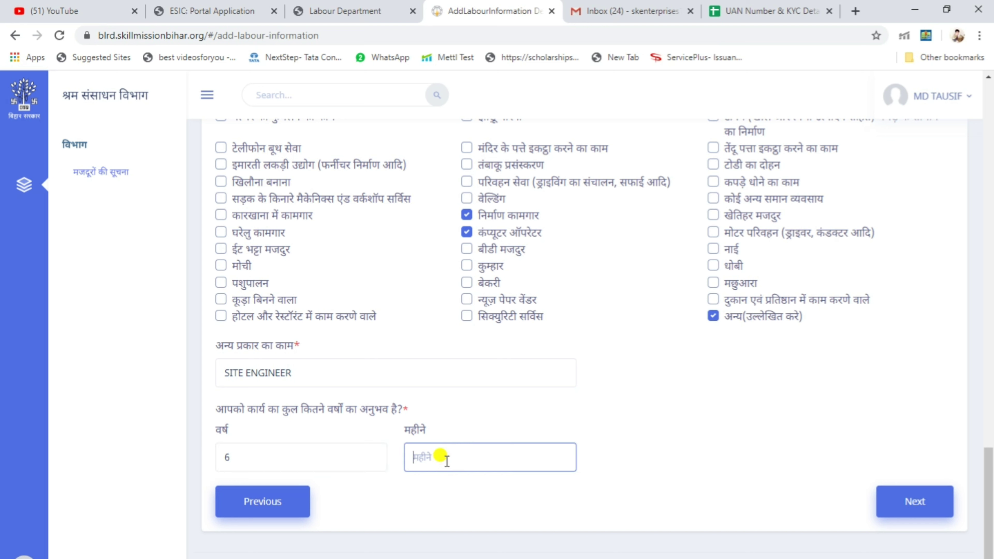
{"action": "type", "text": "4"}
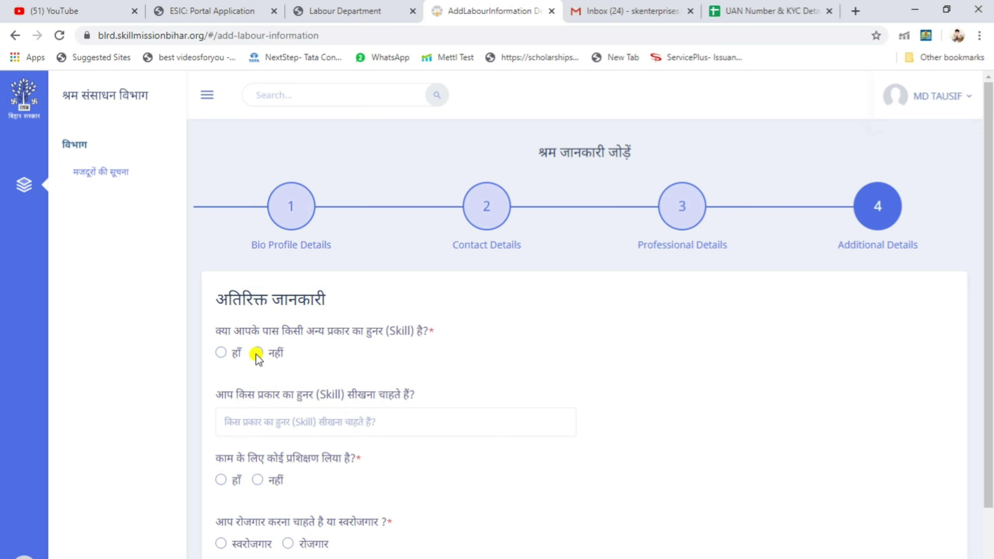
Answer हाँ to having another skill and fill in the skill description.
{"action": "left_click", "coordinate": [221, 353]}
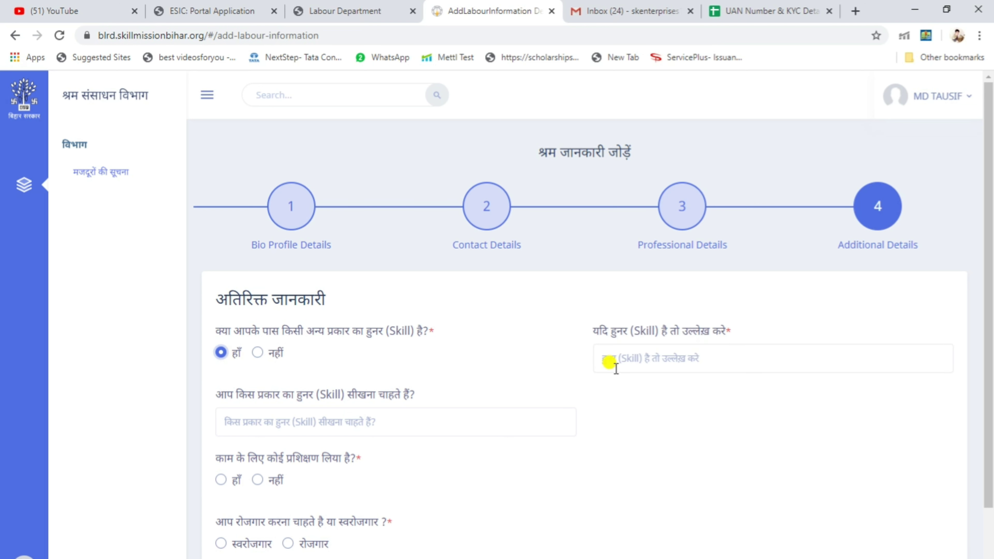
{"action": "left_click", "coordinate": [654, 357]}
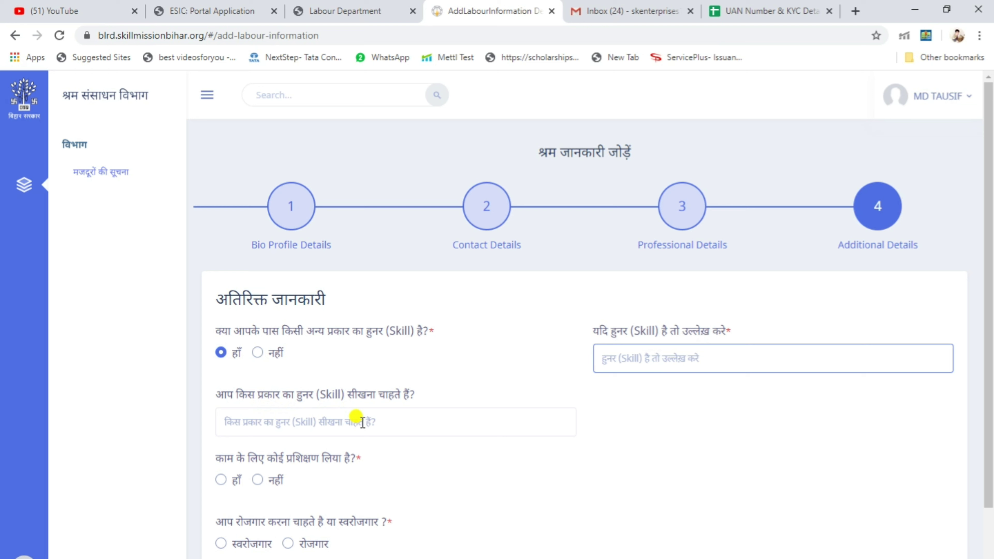
{"action": "scroll", "coordinate": [356, 418], "scroll_direction": "down", "scroll_amount": 3}
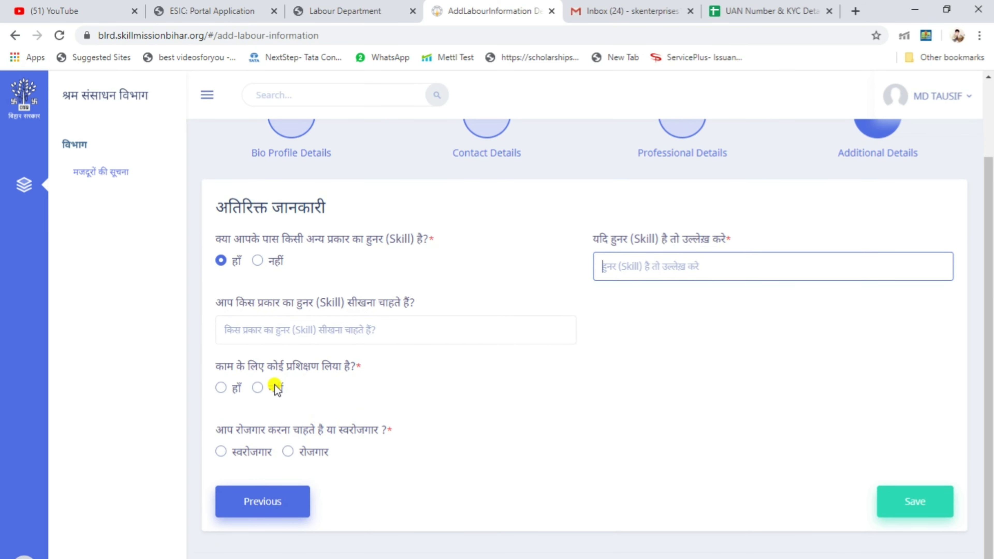
Answer नहीं to training taken and choose रोजगार as the employment preference.
{"action": "left_click", "coordinate": [234, 390]}
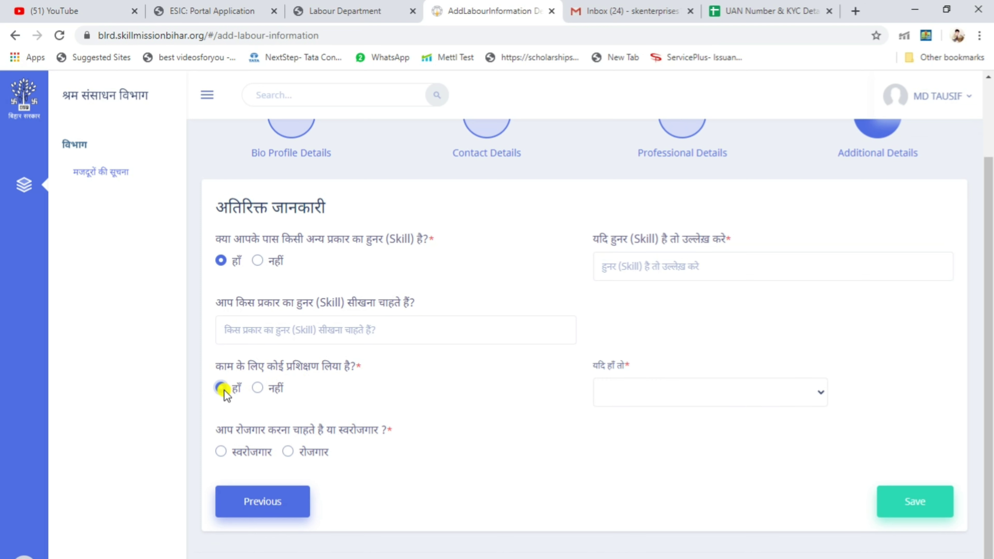
{"action": "left_click", "coordinate": [639, 392]}
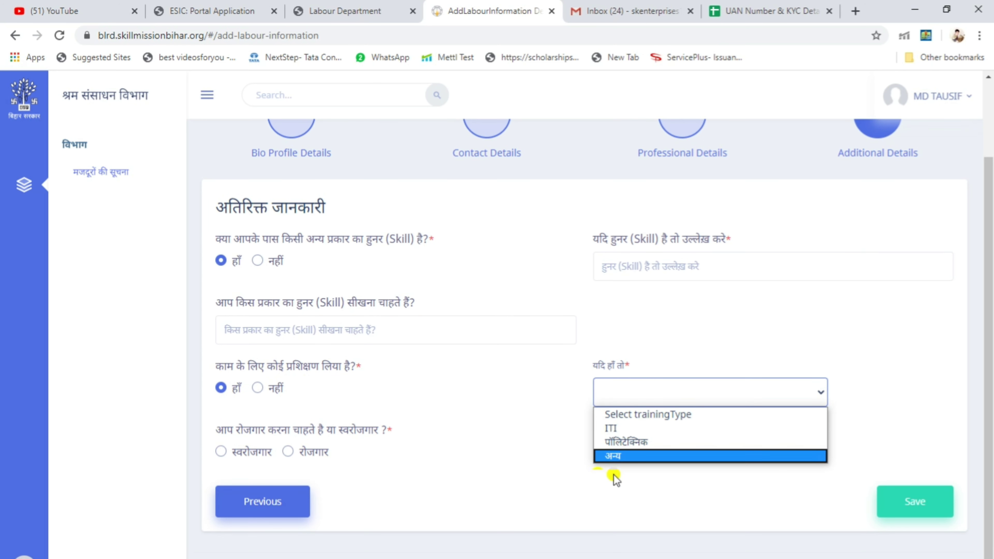
{"action": "left_click", "coordinate": [258, 396]}
{"action": "left_click", "coordinate": [258, 395]}
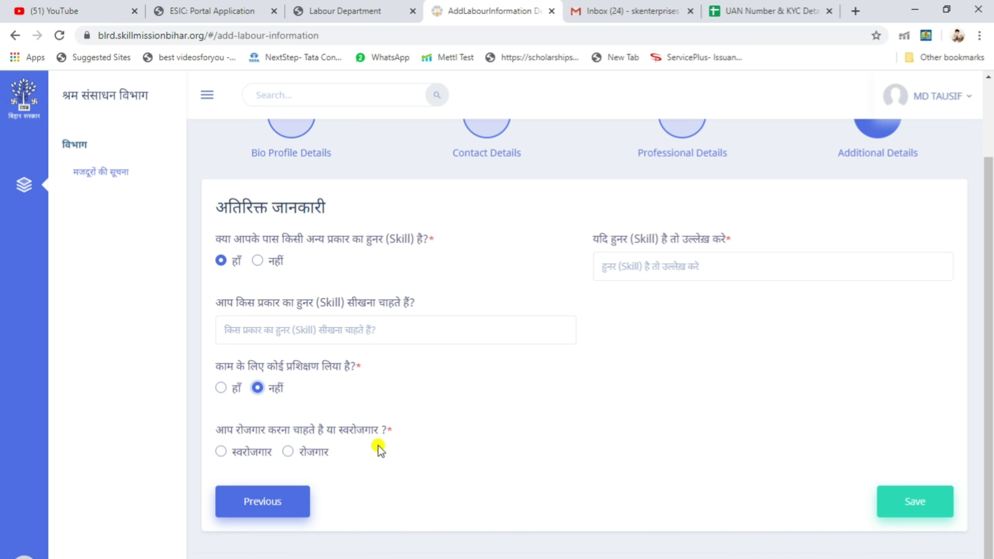
{"action": "left_click", "coordinate": [222, 452]}
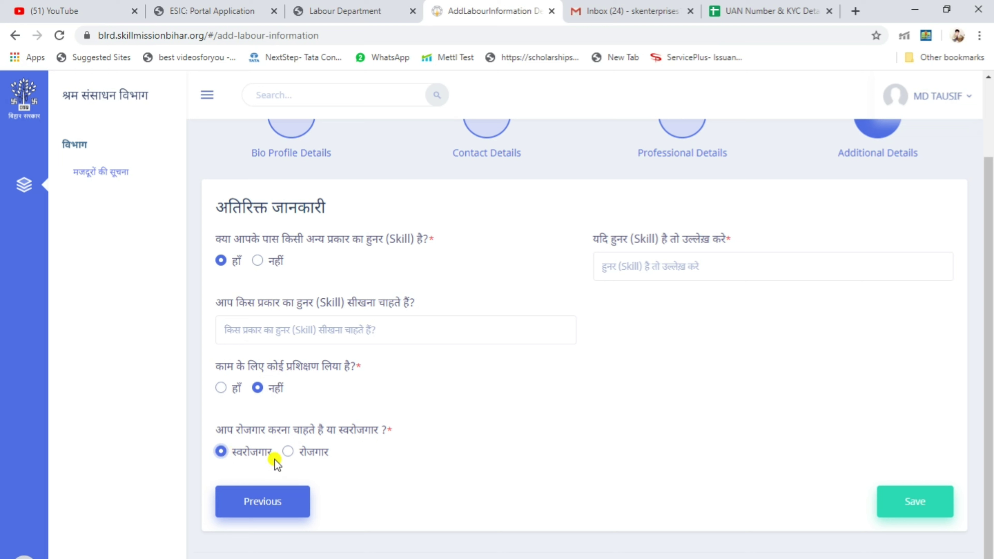
{"action": "left_click", "coordinate": [287, 454]}
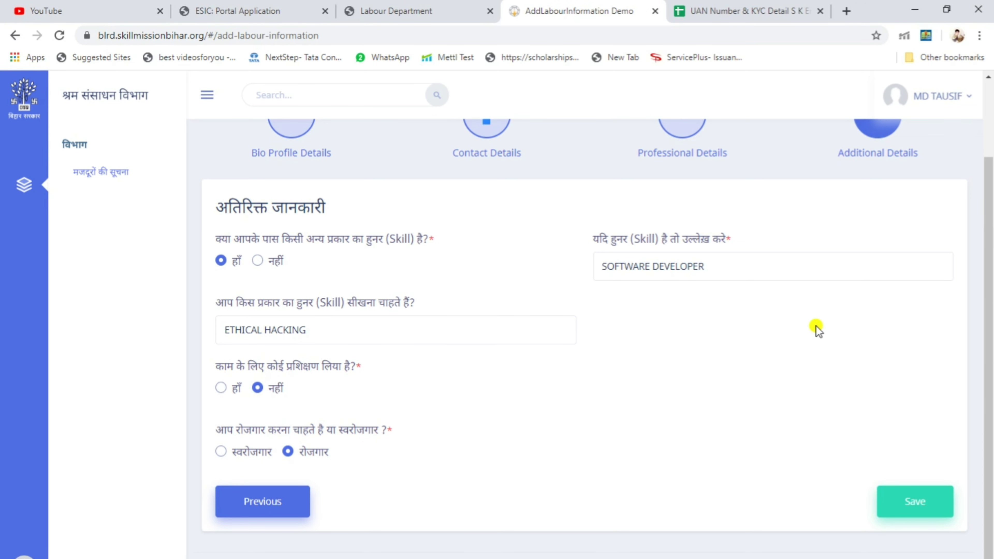
{"action": "scroll", "coordinate": [817, 330], "scroll_direction": "up", "scroll_amount": 2}
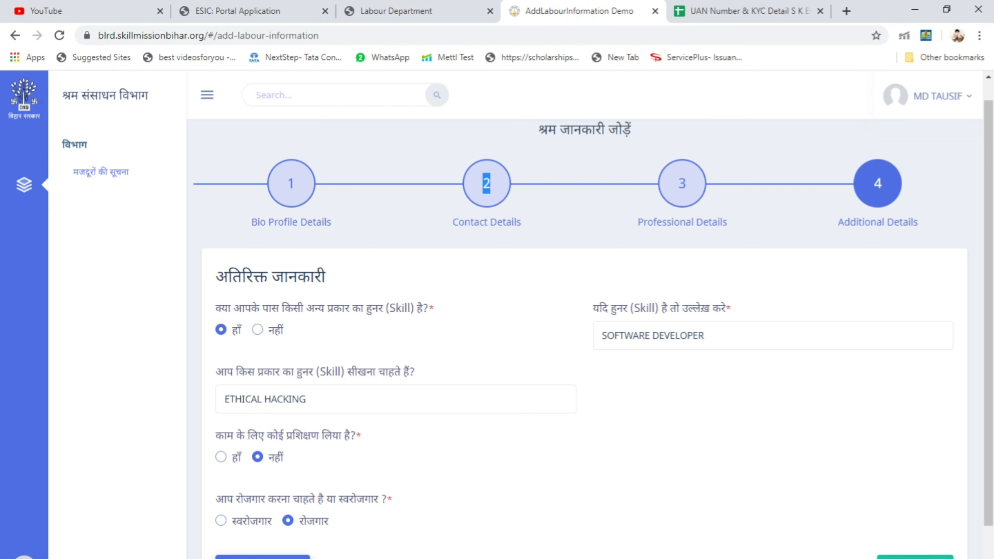
{"action": "left_click", "coordinate": [871, 486]}
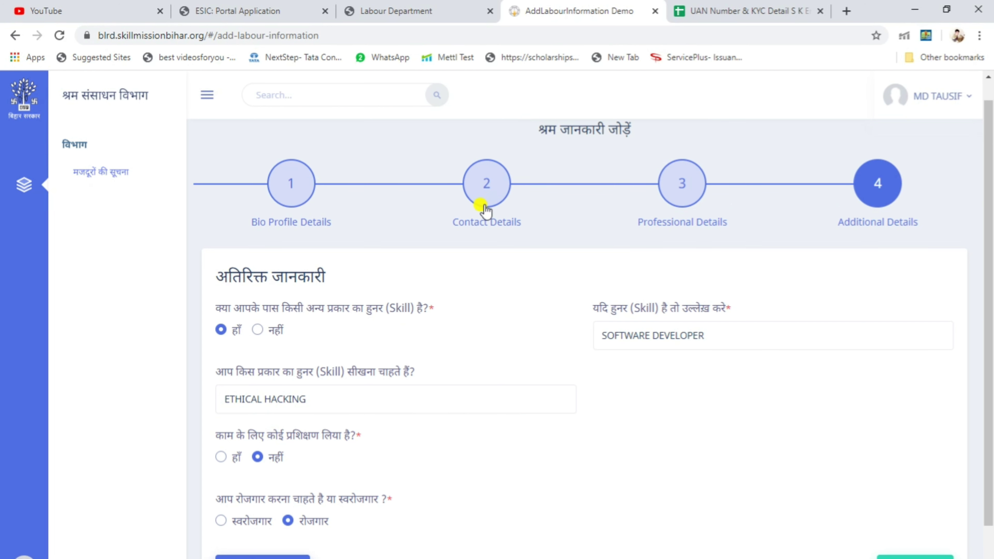
{"action": "left_click", "coordinate": [290, 202]}
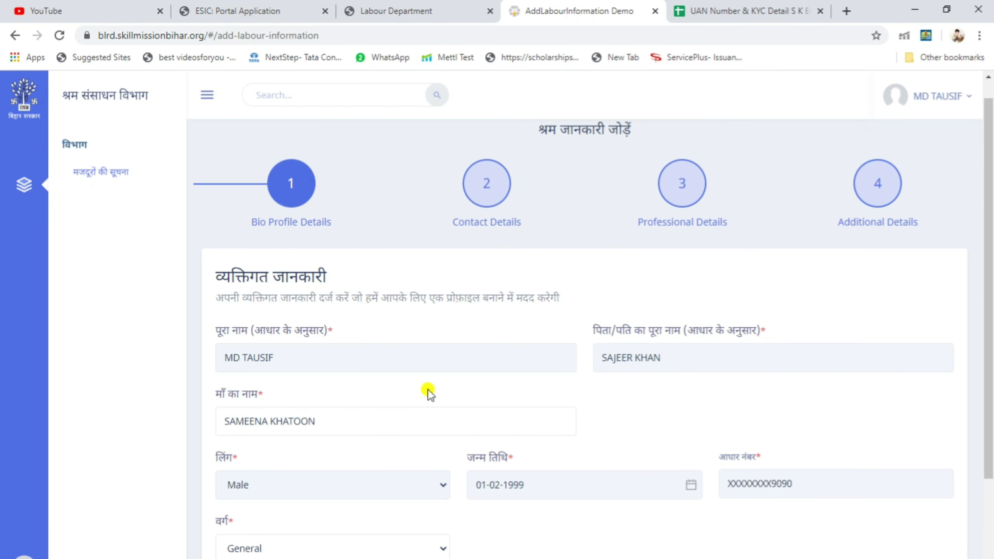
{"action": "left_click", "coordinate": [688, 214]}
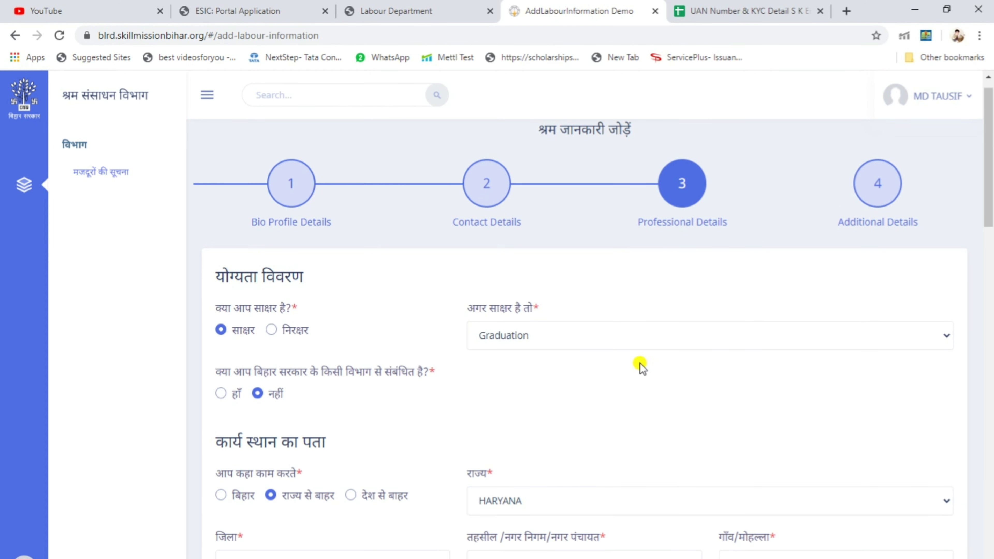
{"action": "left_click", "coordinate": [862, 220]}
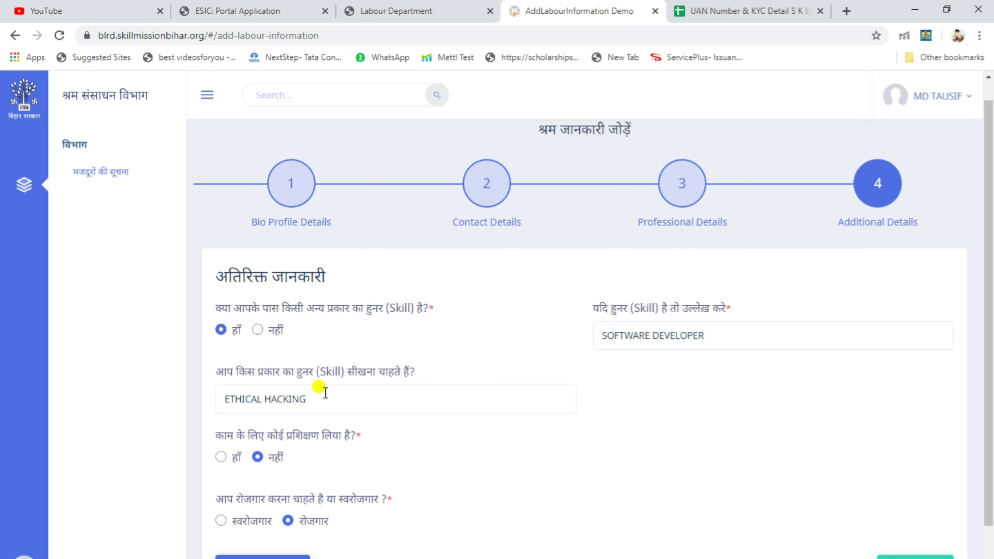
{"action": "scroll", "coordinate": [486, 428], "scroll_direction": "down", "scroll_amount": 2}
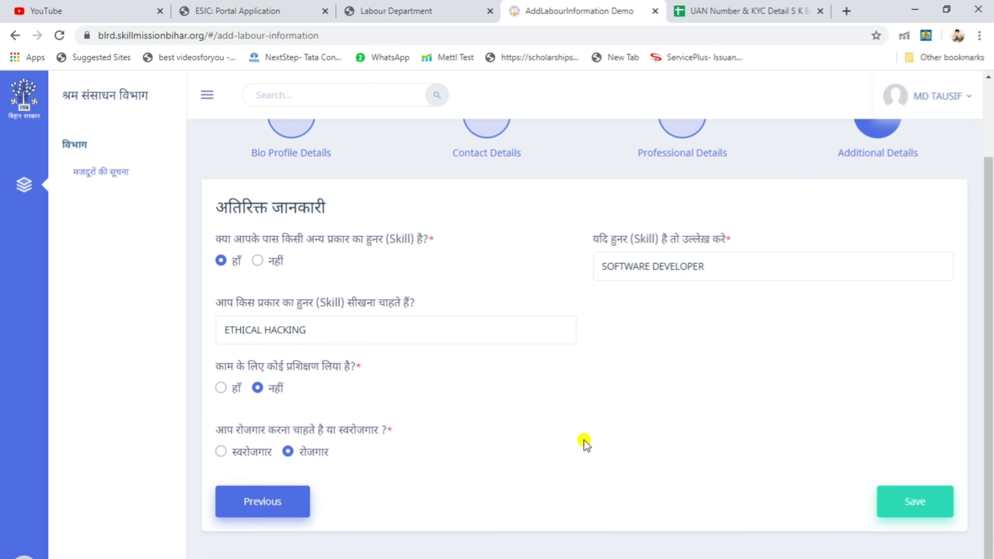
Save the labour information form, confirm the Are you sure? prompt, and acknowledge the success message.
{"action": "left_click", "coordinate": [914, 507]}
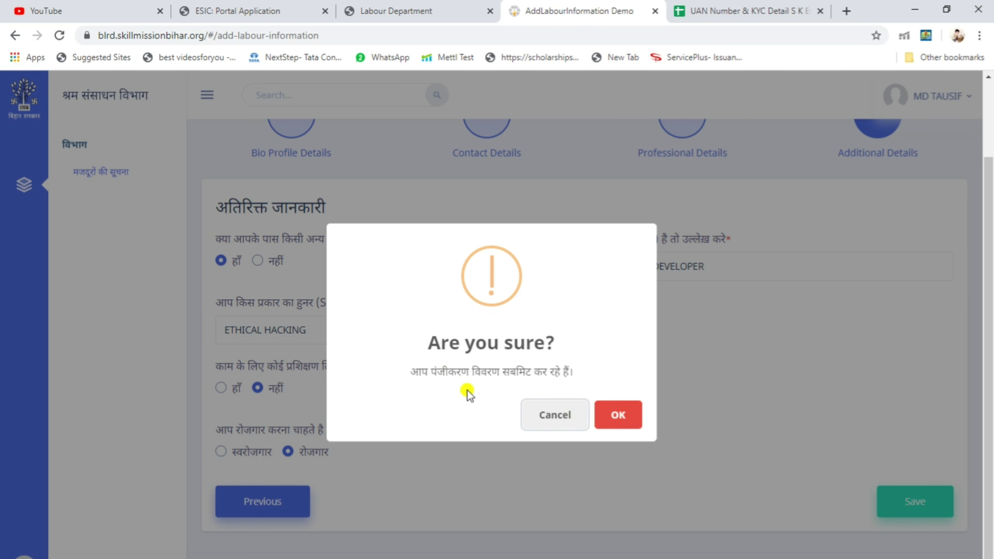
{"action": "left_click", "coordinate": [630, 421]}
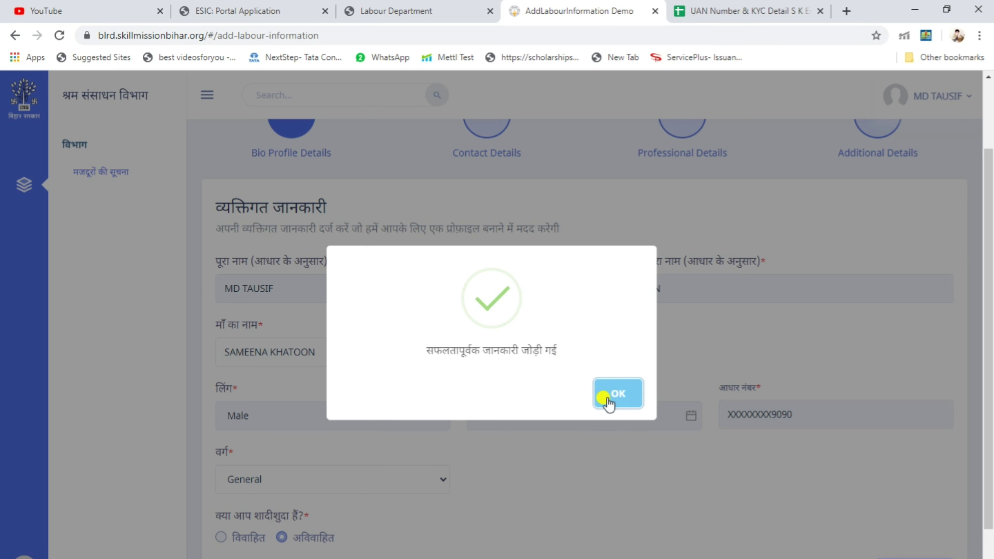
{"action": "left_click", "coordinate": [617, 393]}
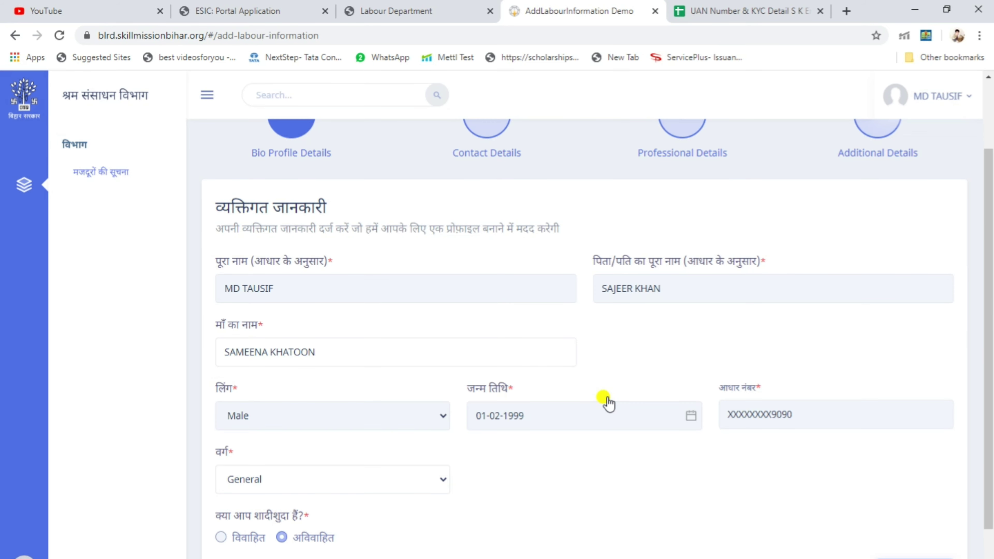
Log out from the profile menu and go to the श्रमिक लॉगिन worker sign-in page.
{"action": "left_click", "coordinate": [963, 97]}
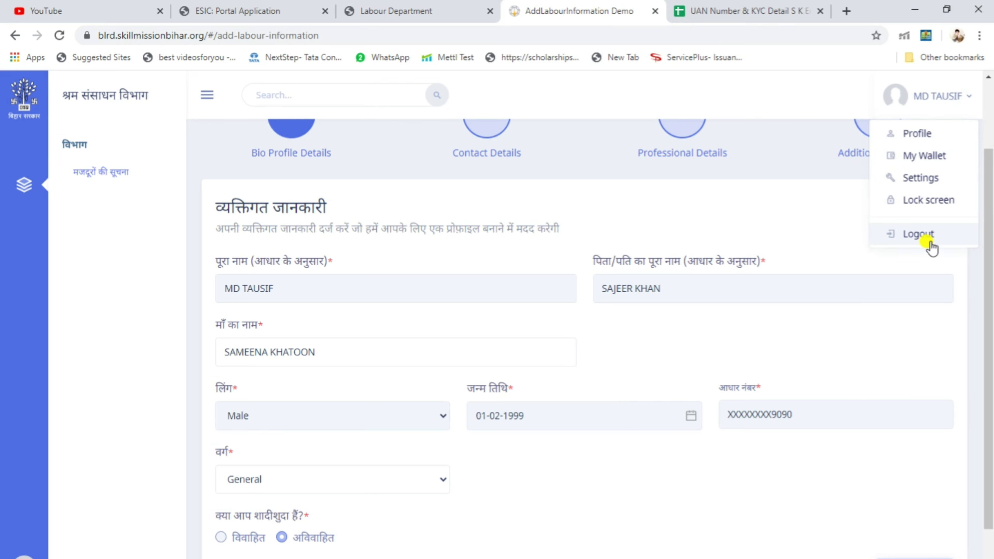
{"action": "left_click", "coordinate": [914, 231]}
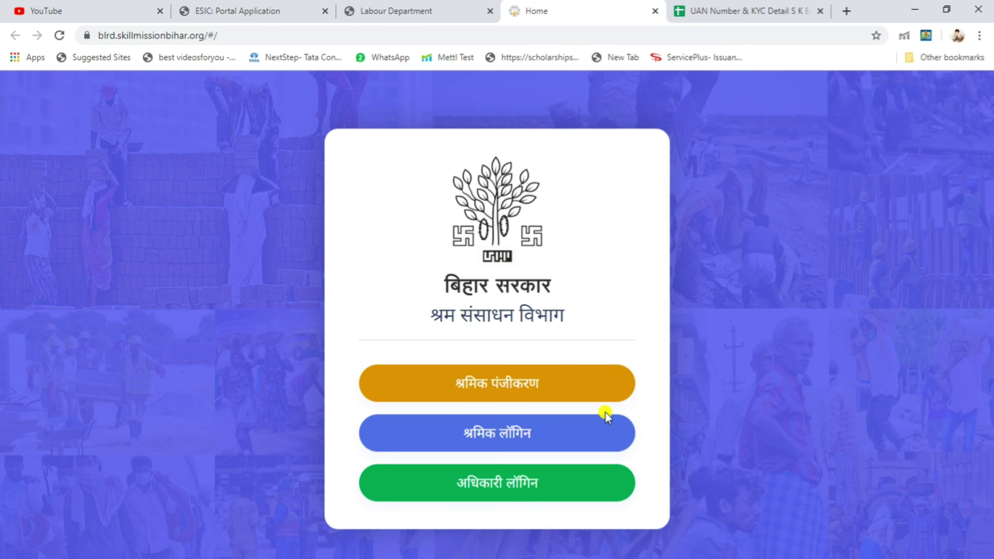
{"action": "left_click", "coordinate": [497, 436]}
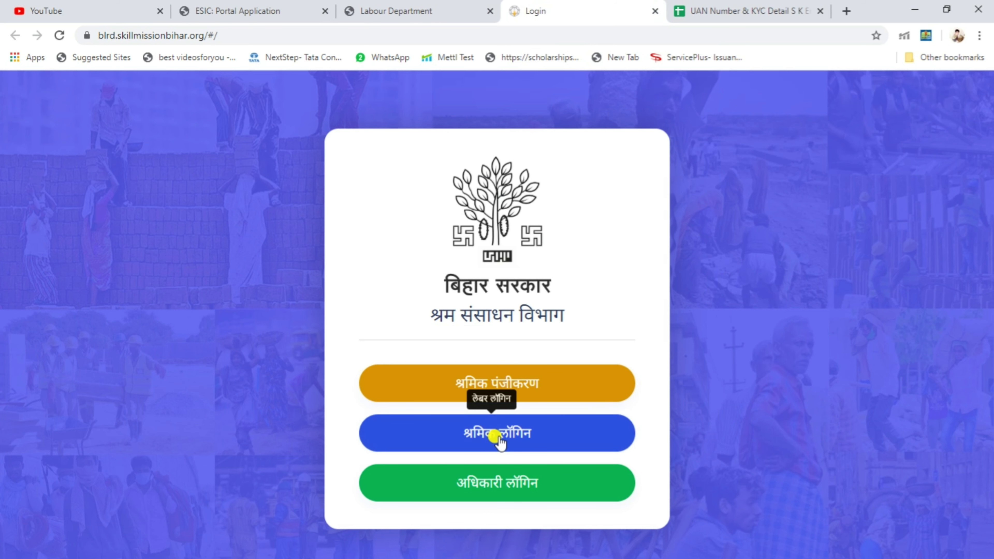